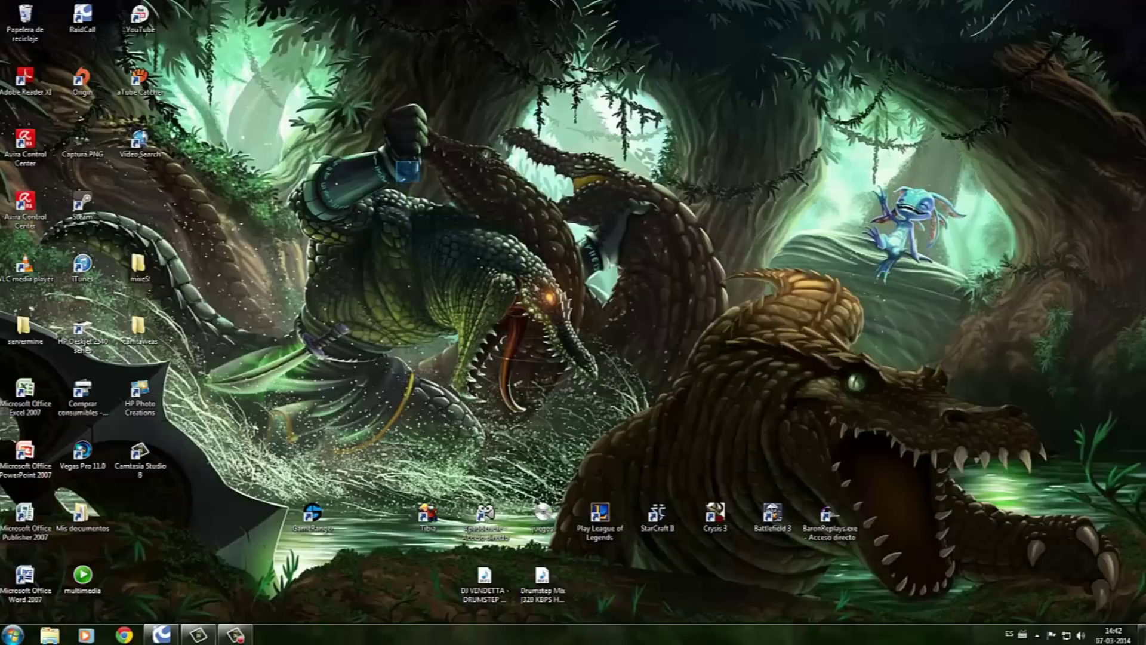
- Move the GameRanger shortcut higher up on the desktop, apart from the row of game icons
drag(473, 244, 537, 286)
drag(311, 514, 370, 391)
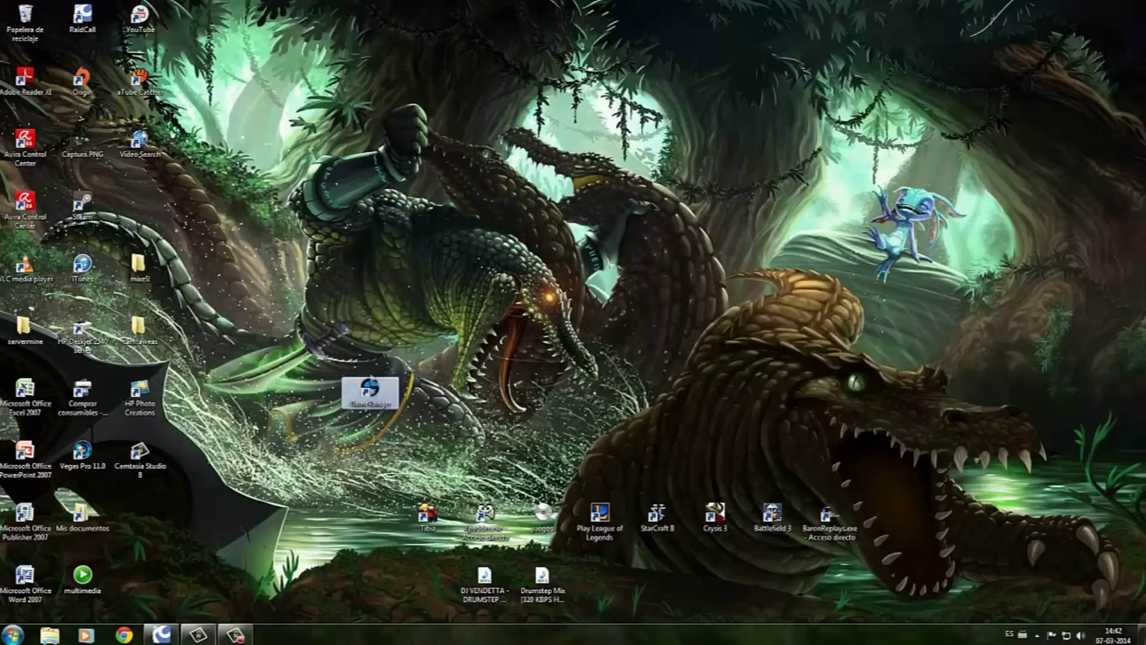
drag(499, 417, 335, 358)
drag(439, 389, 306, 315)
drag(493, 436, 343, 323)
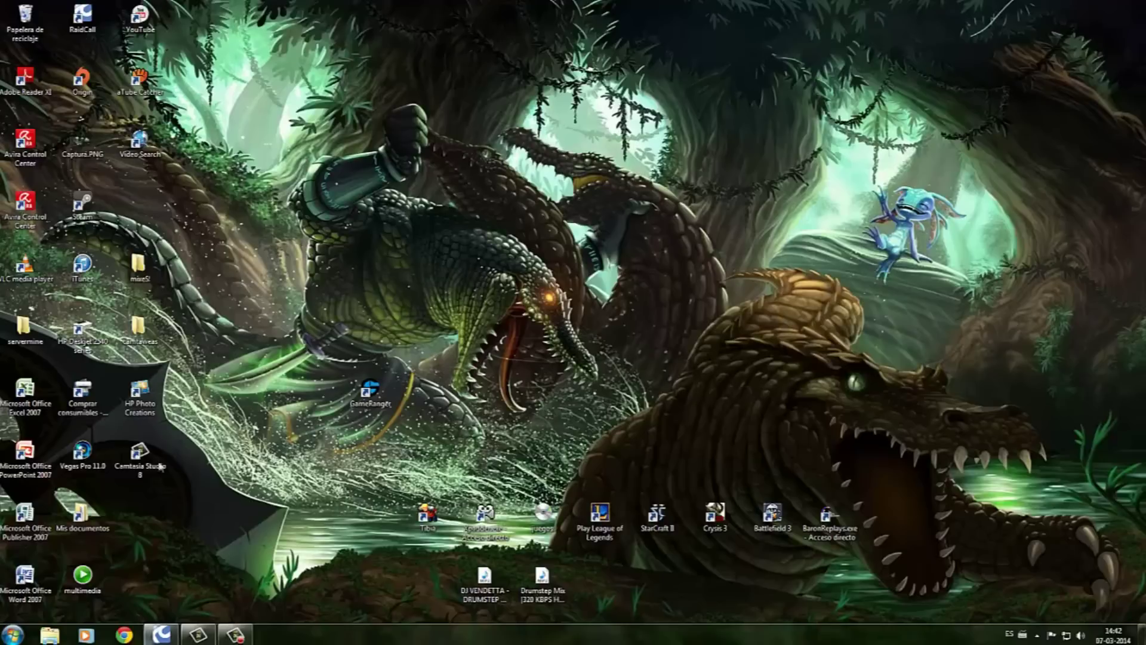
- Open Links.txt from the camtaweas folder, review its download links for the game, the patched executable and GameRanger, and close it
double_click(138, 329)
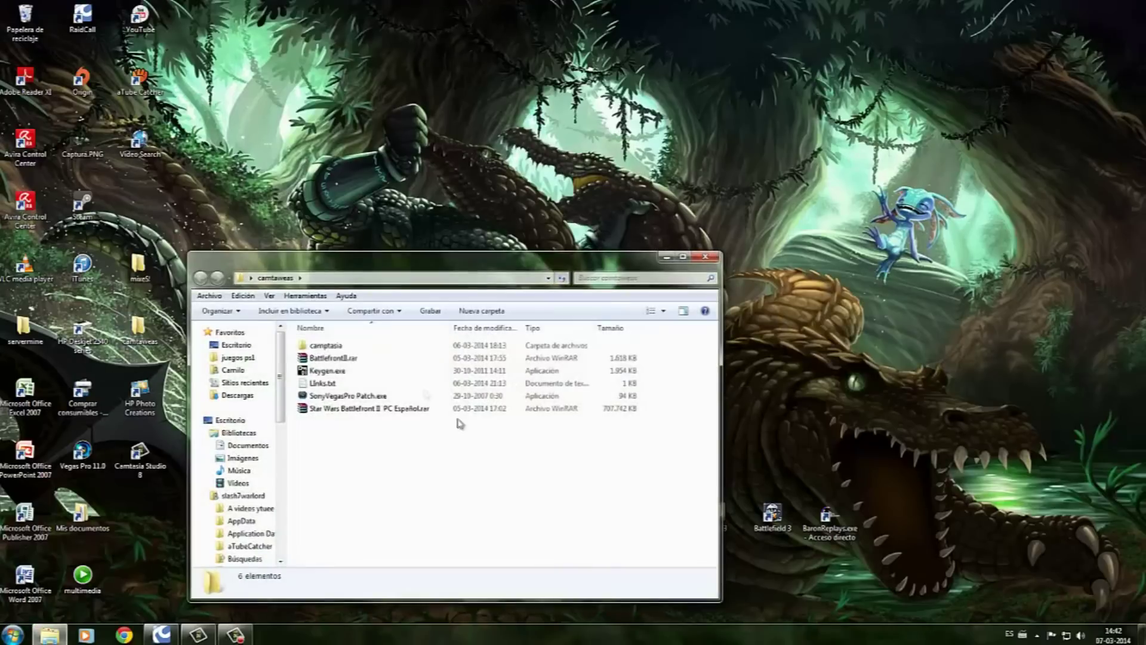
double_click(322, 383)
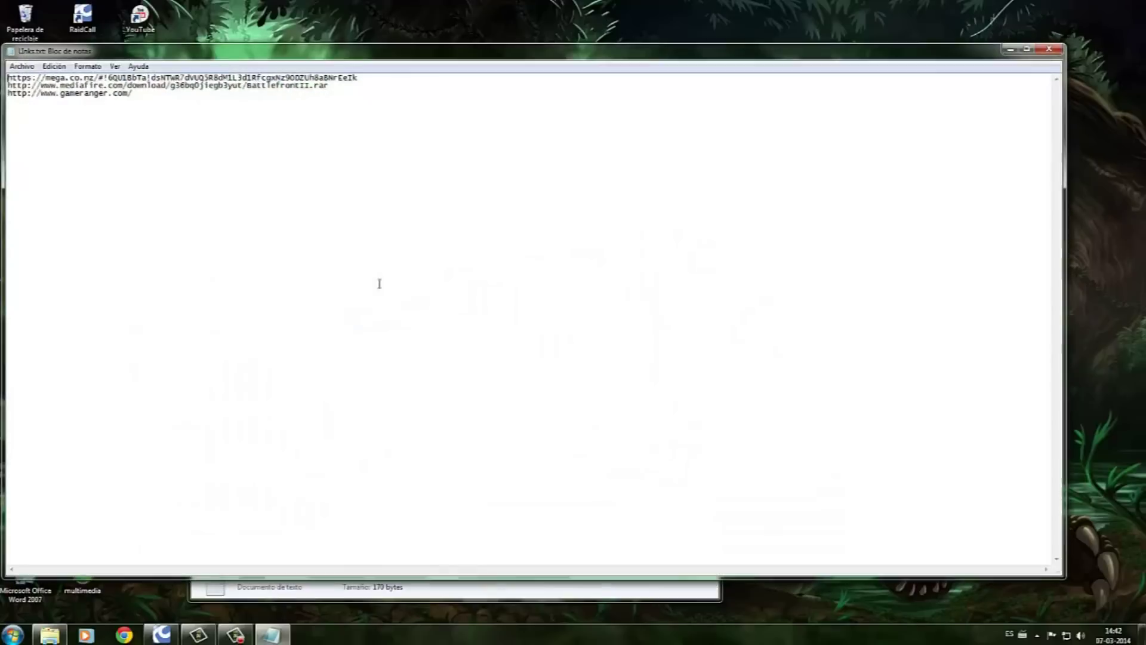
drag(411, 113, 158, 100)
drag(368, 77, 7, 76)
click(358, 77)
drag(348, 96, 6, 78)
click(168, 117)
click(1052, 53)
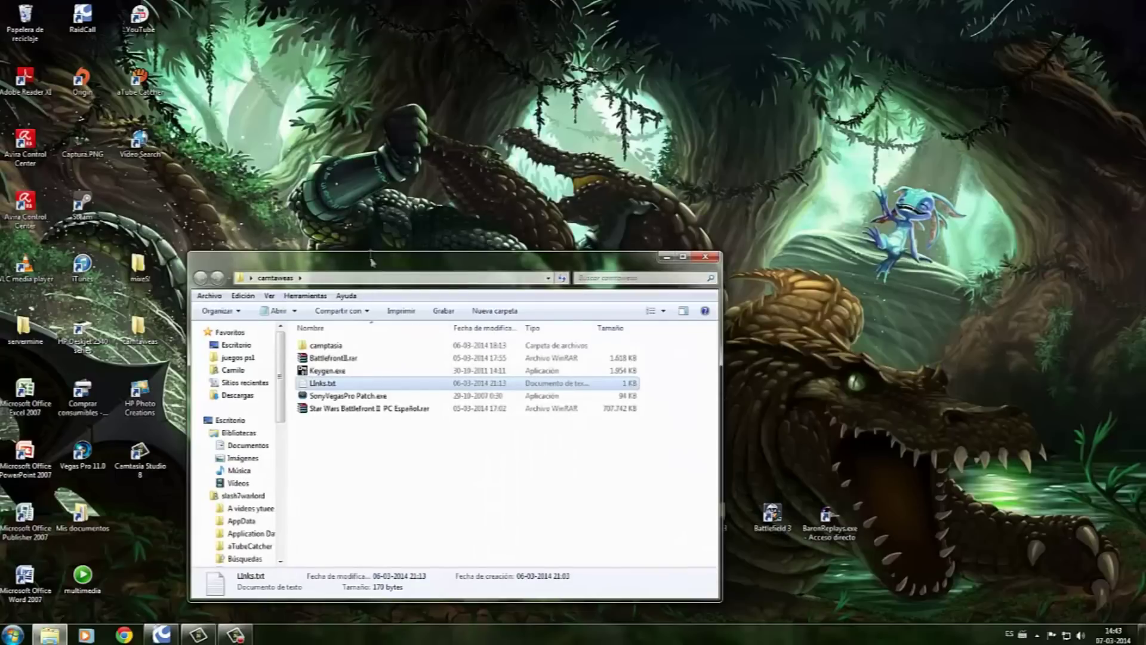
- Inspect the contents of the Star Wars Battlefront II PC Español.rar archive and close it
drag(372, 267, 540, 148)
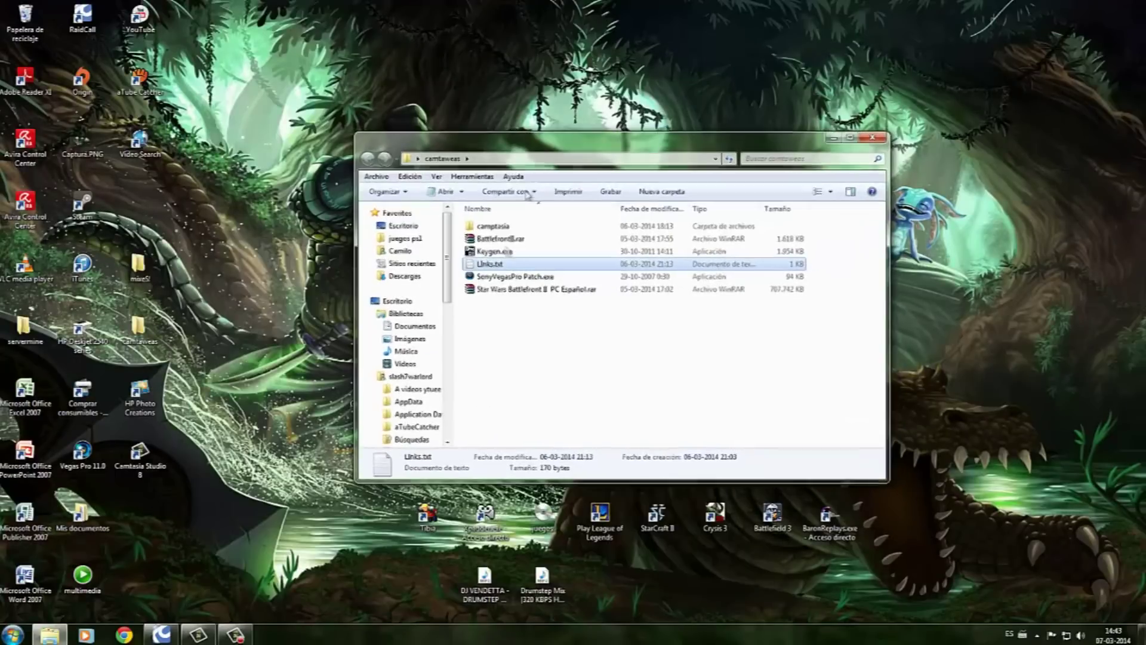
click(505, 291)
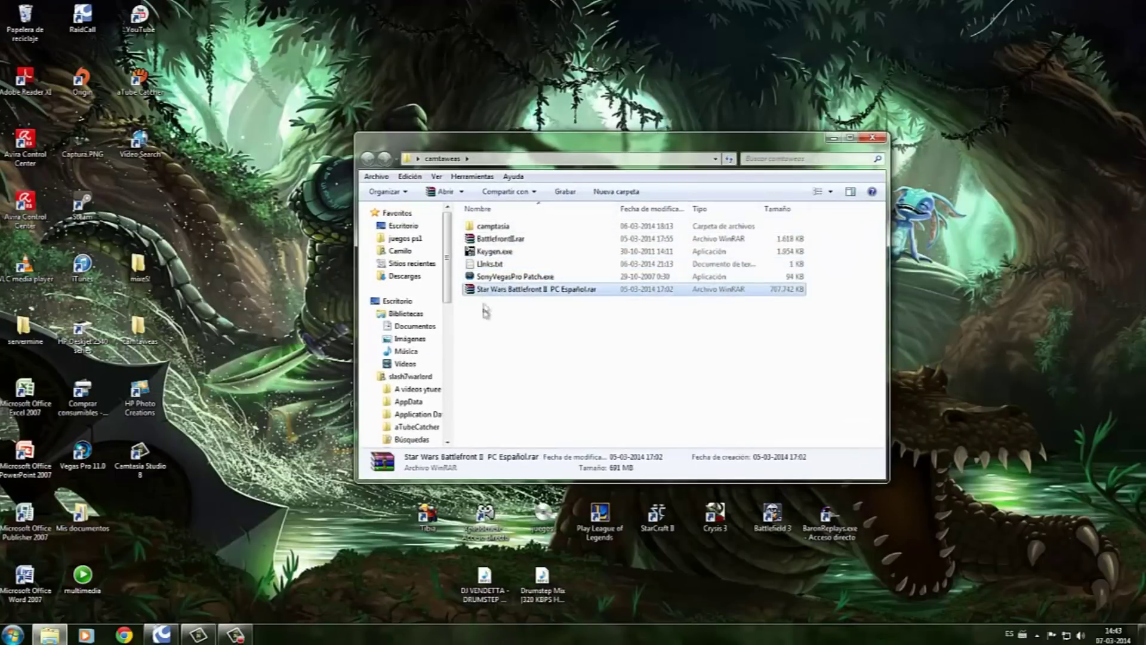
double_click(545, 299)
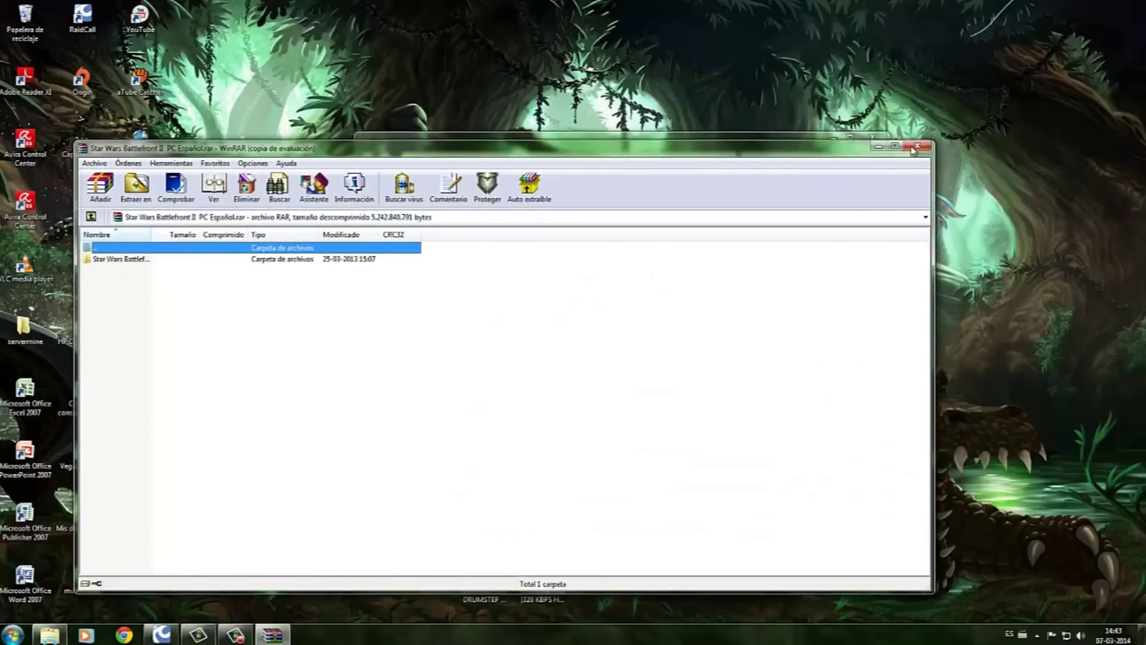
click(914, 148)
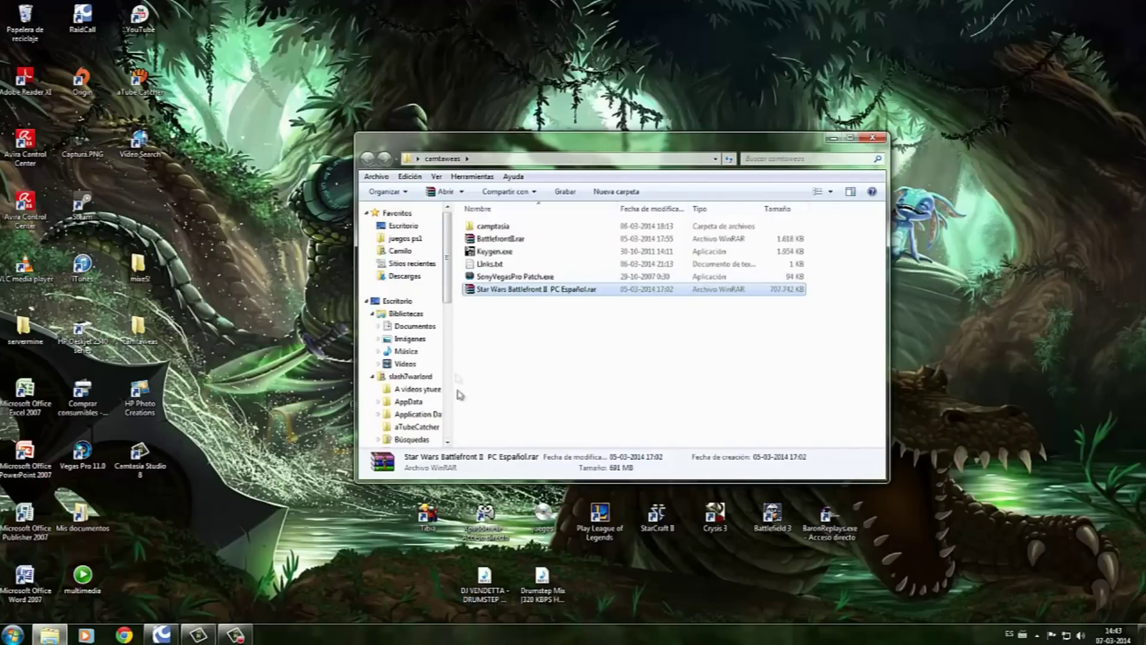
- Locate BattlefrontII.exe in the GameData folder of the extracted Star Wars Battlefront II PC Español game inside juegos, and close the window
double_click(542, 514)
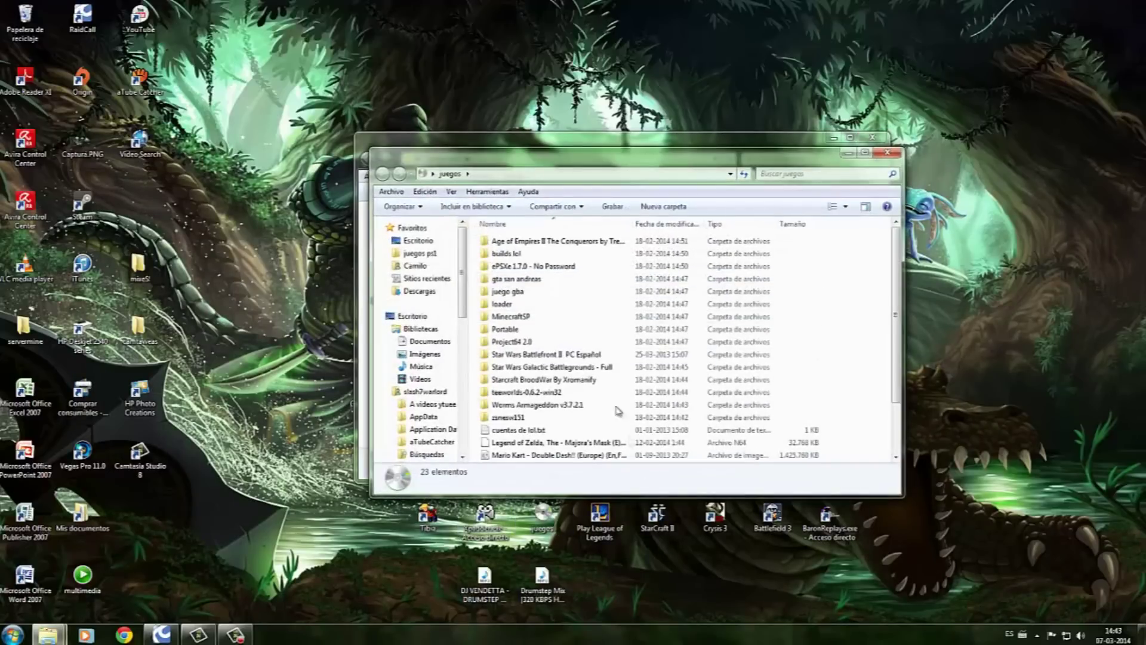
click(578, 354)
double_click(578, 355)
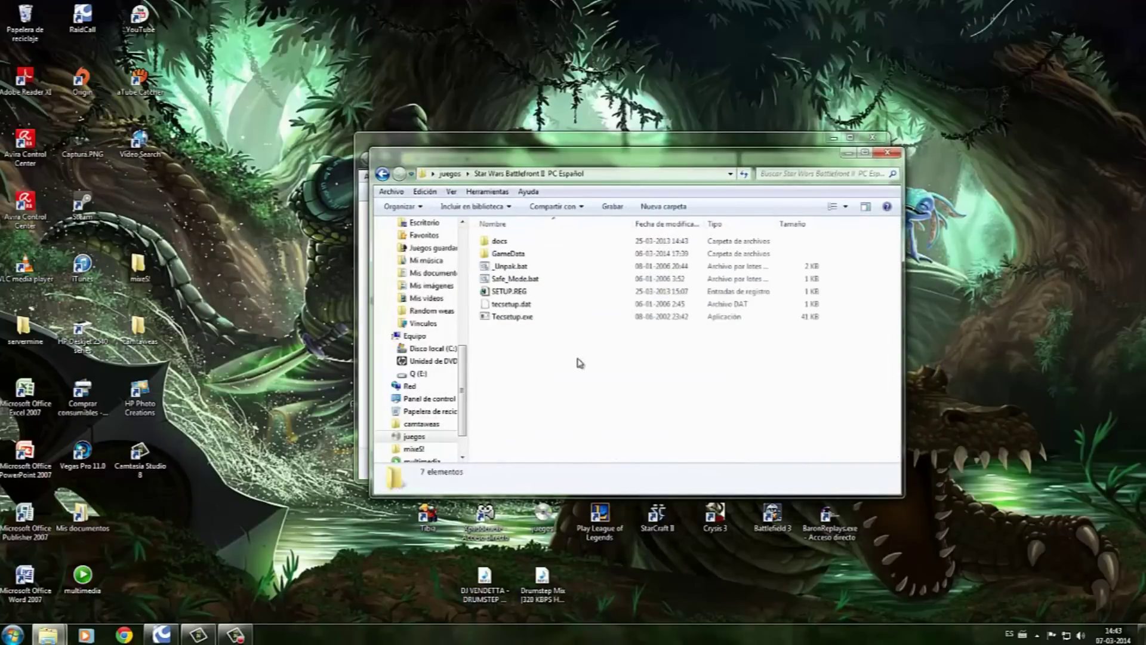
double_click(506, 253)
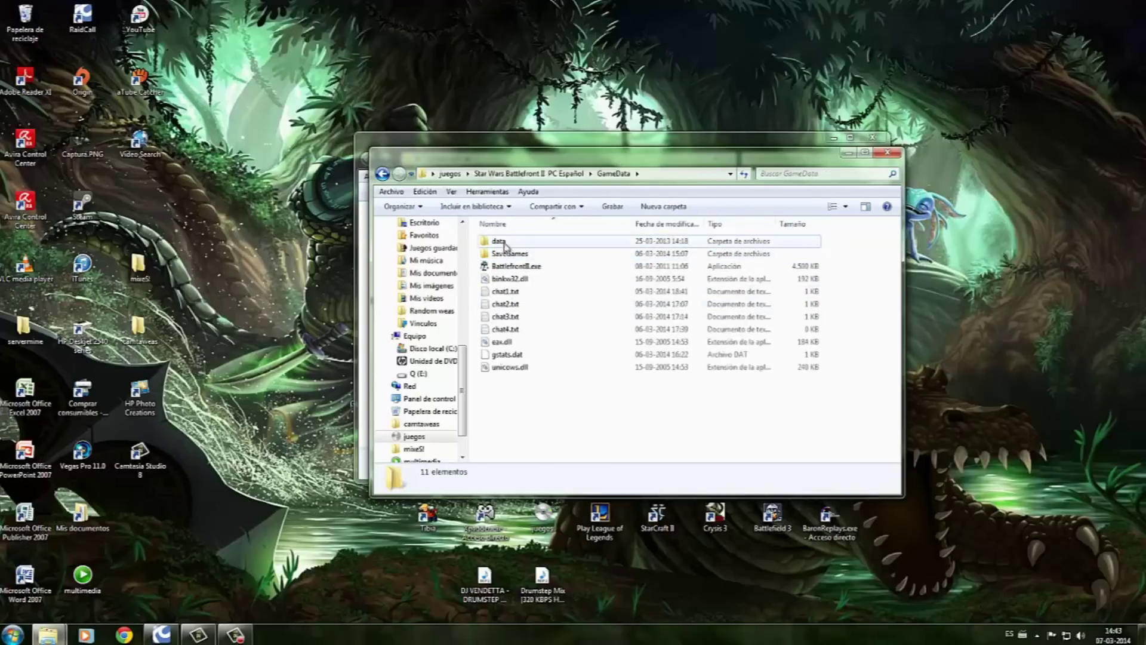
click(552, 267)
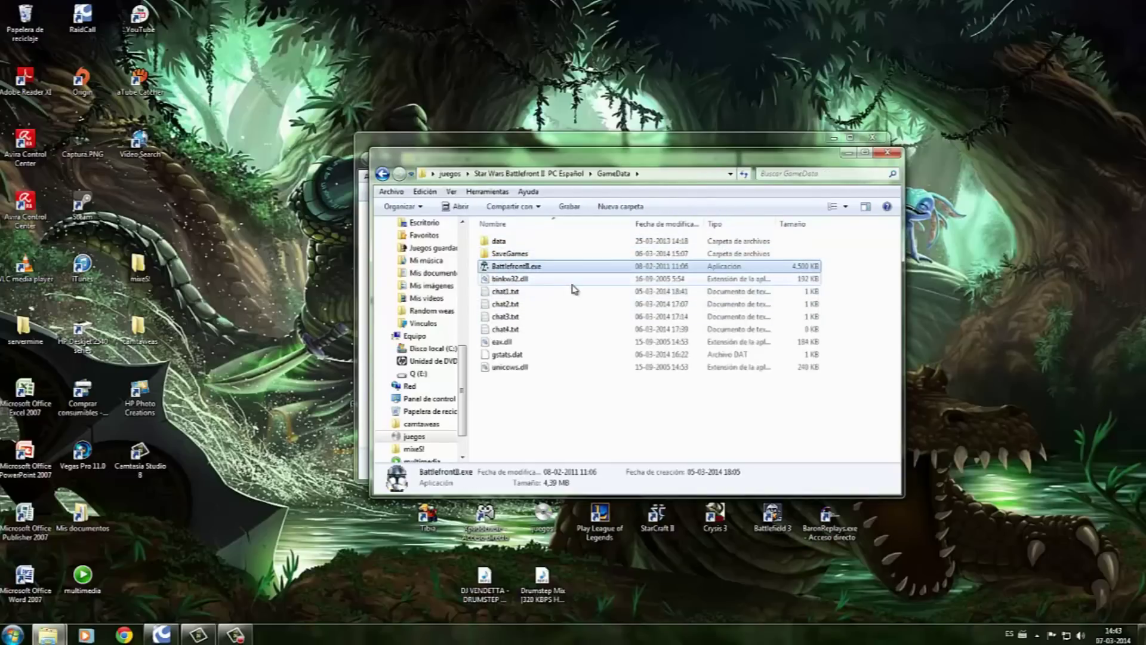
click(885, 155)
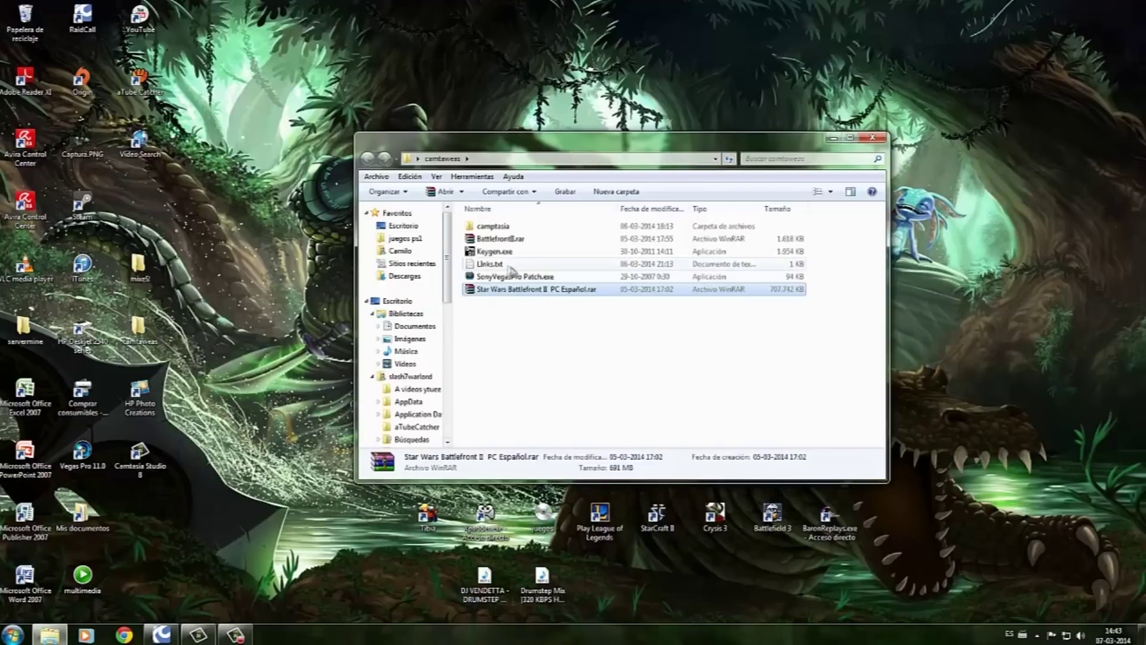
- Extract BattlefrontII.exe from BattlefrontII.rar to the desktop and minimize the archive window
click(518, 240)
double_click(523, 240)
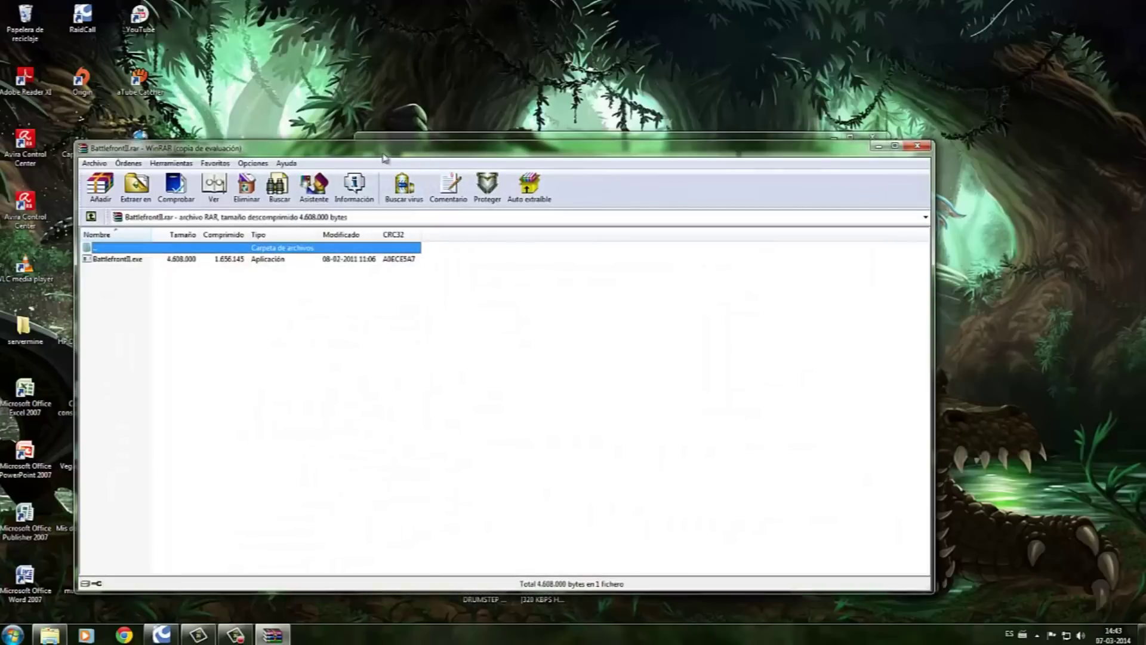
drag(383, 154, 923, 120)
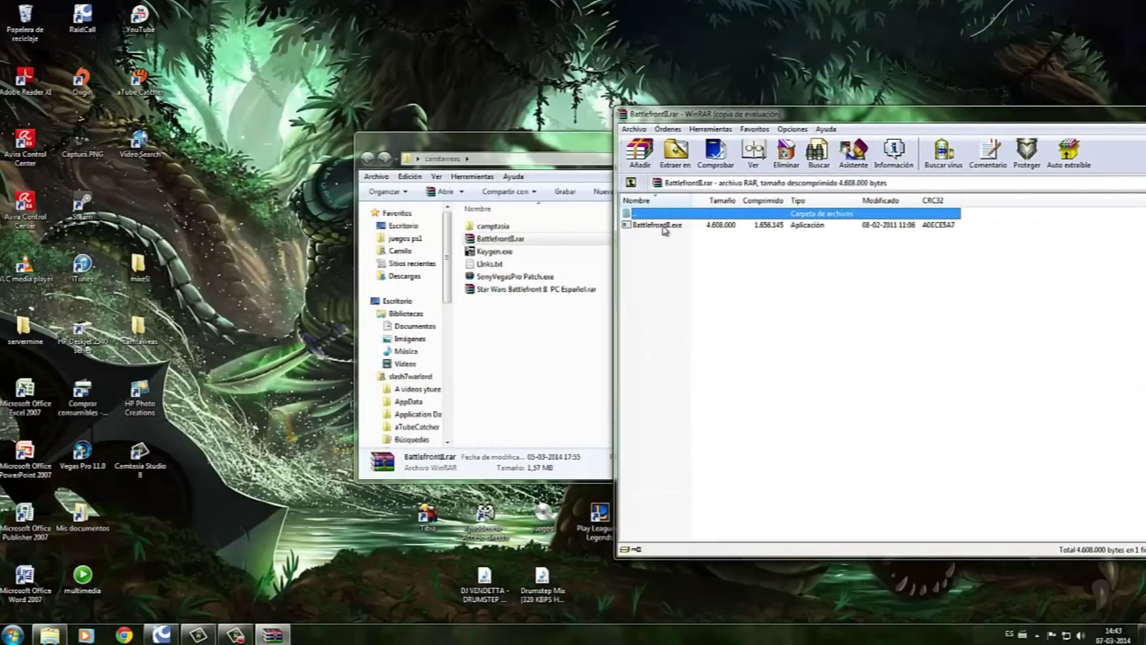
drag(687, 227, 427, 19)
click(698, 122)
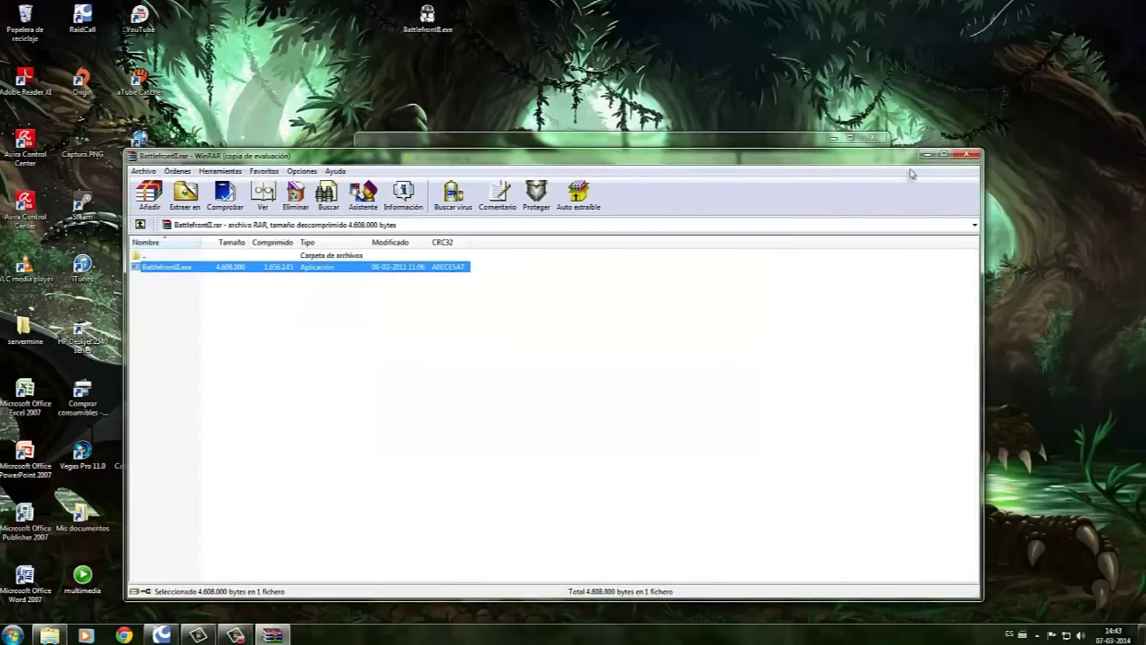
click(927, 154)
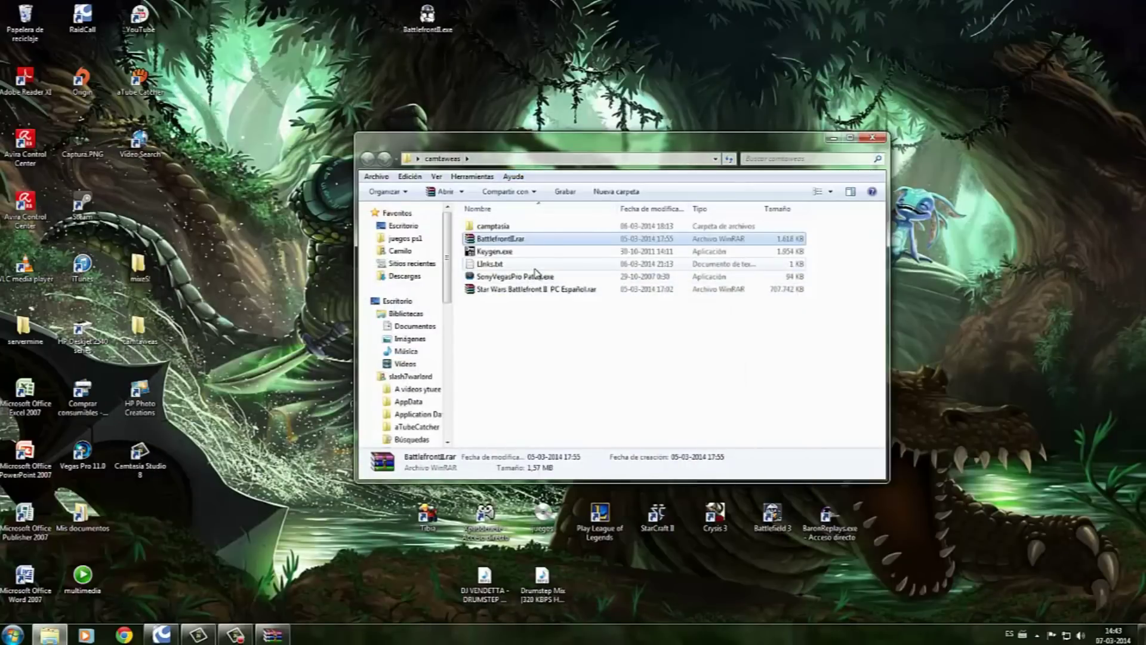
- Navigate from the camtaweas folder to the GameData folder of Star Wars Battlefront II PC Español inside juegos
key(alt+Up)
scroll(559, 431, down, 3)
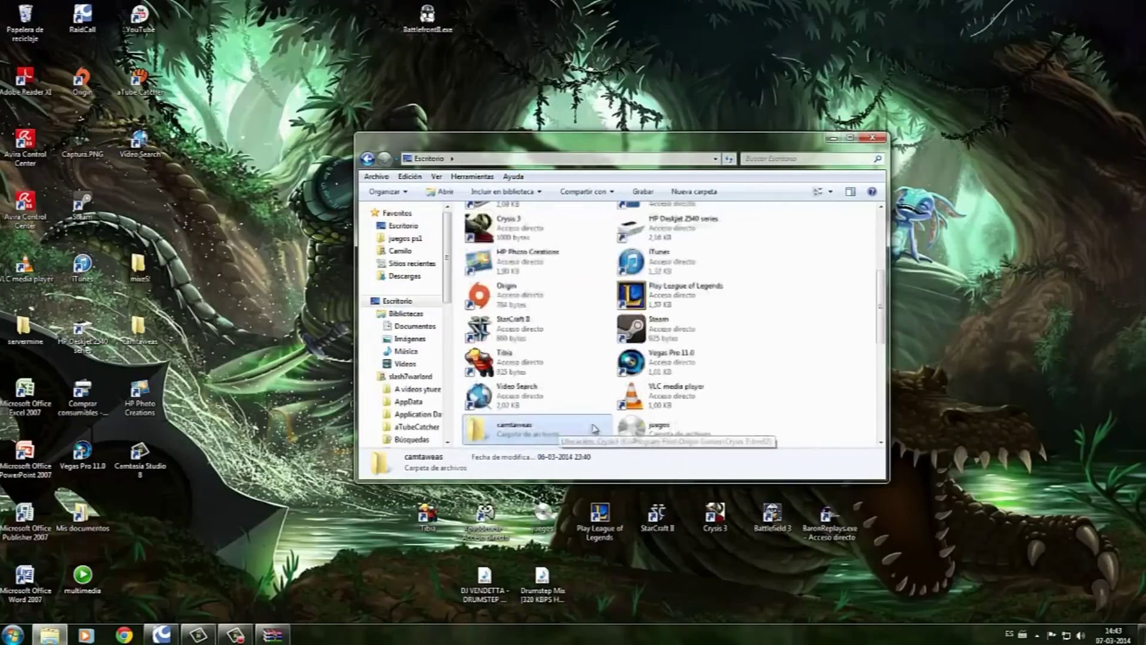
click(667, 242)
double_click(666, 242)
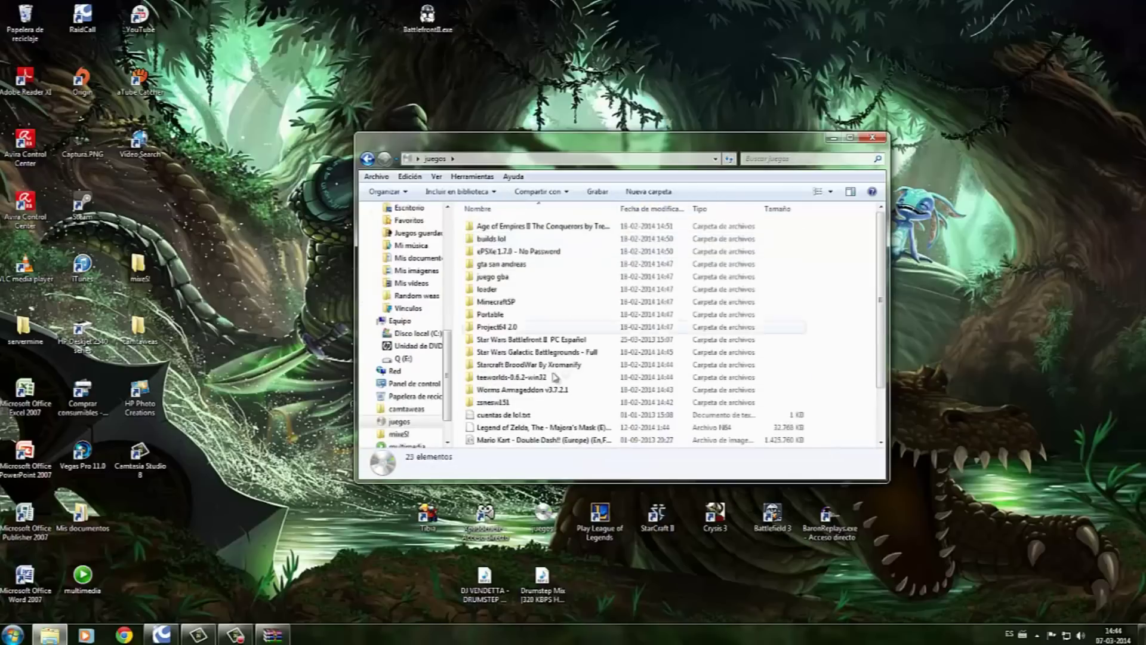
double_click(540, 340)
double_click(507, 240)
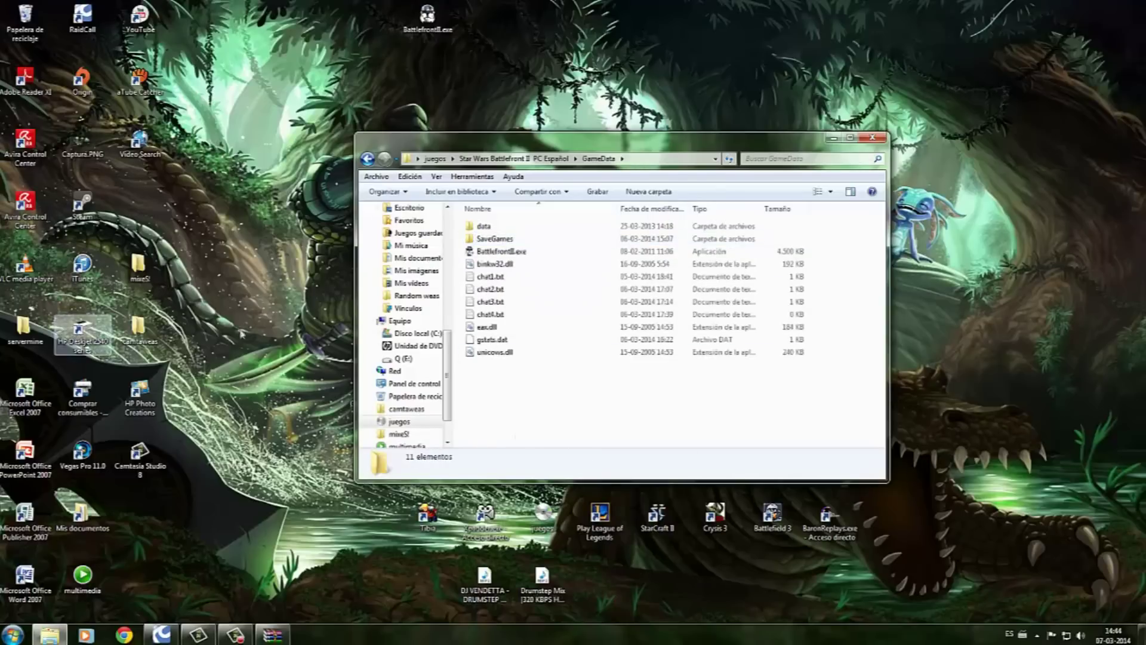
- Try to move the extracted BattlefrontII.exe from the desktop into the GameData folder
drag(470, 149, 514, 92)
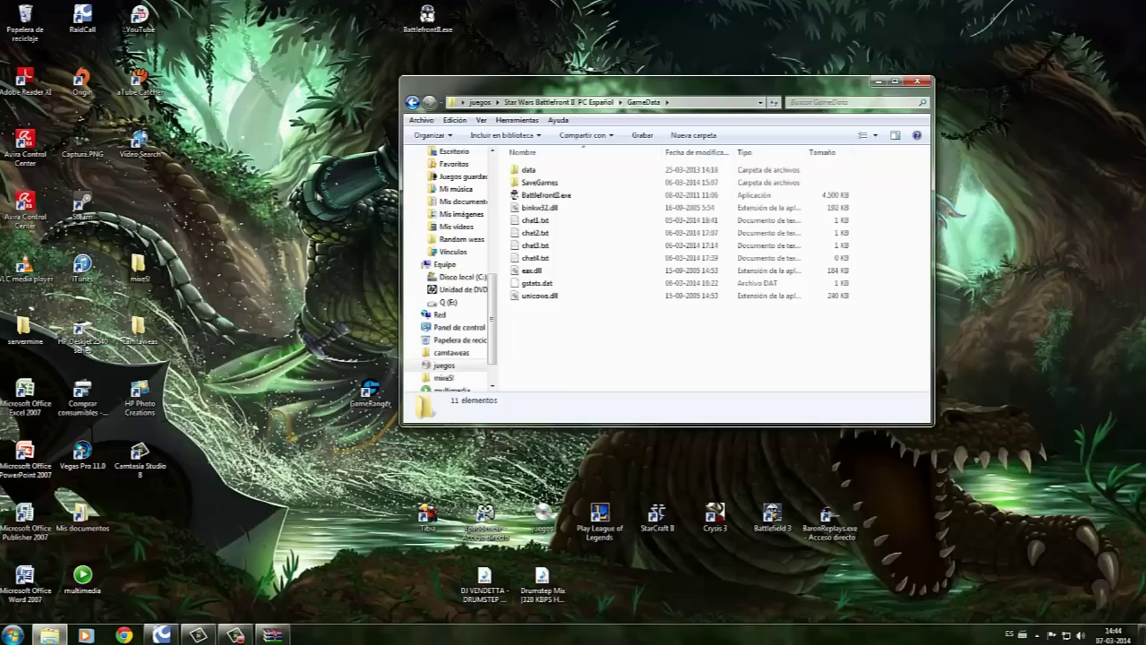
drag(427, 17, 525, 263)
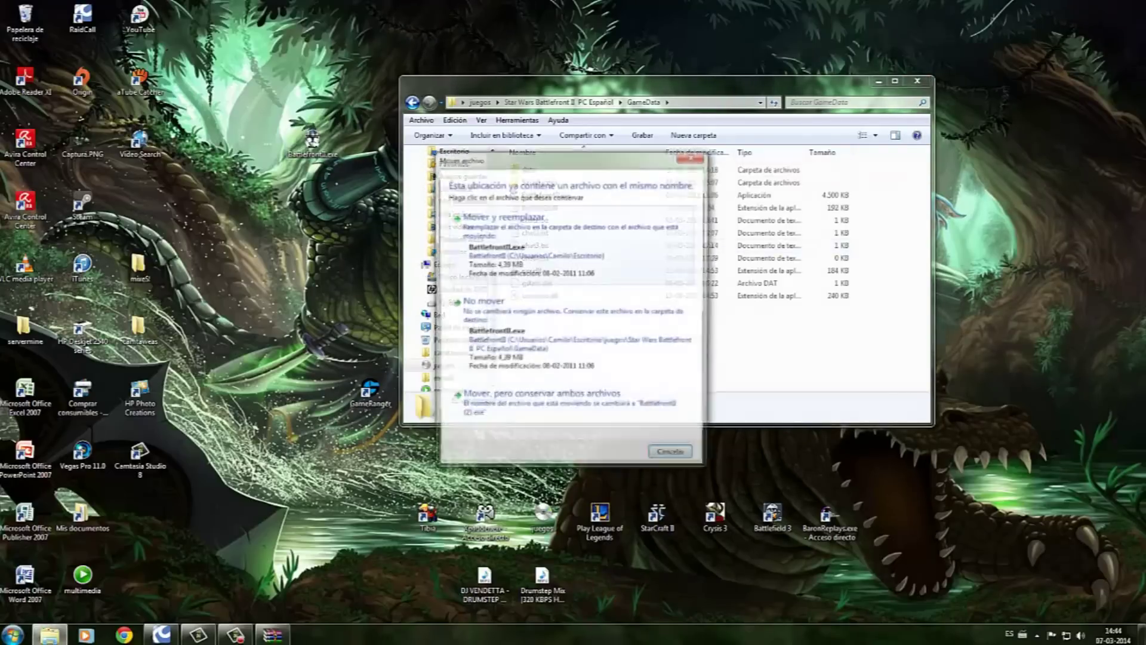
click(669, 448)
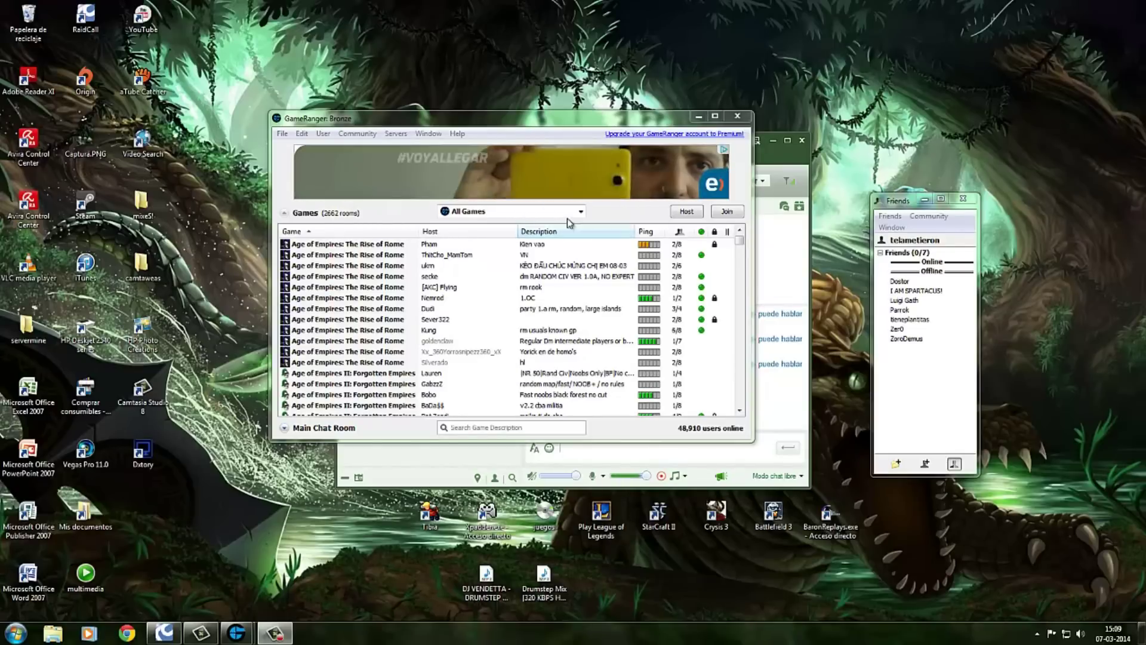
click(302, 133)
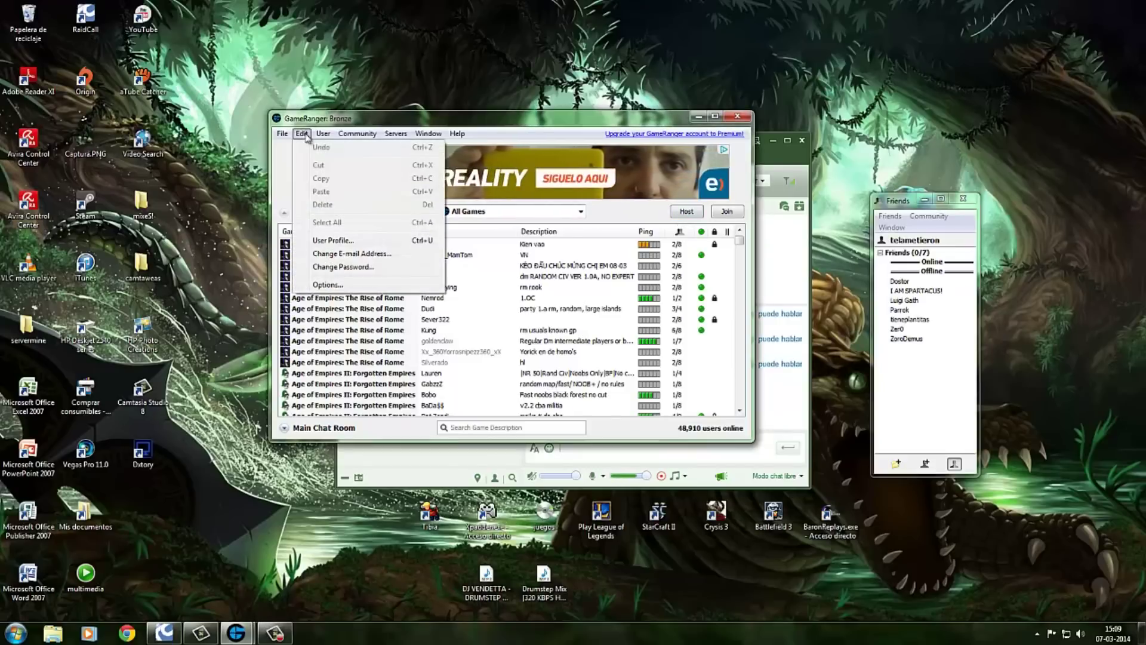
click(327, 285)
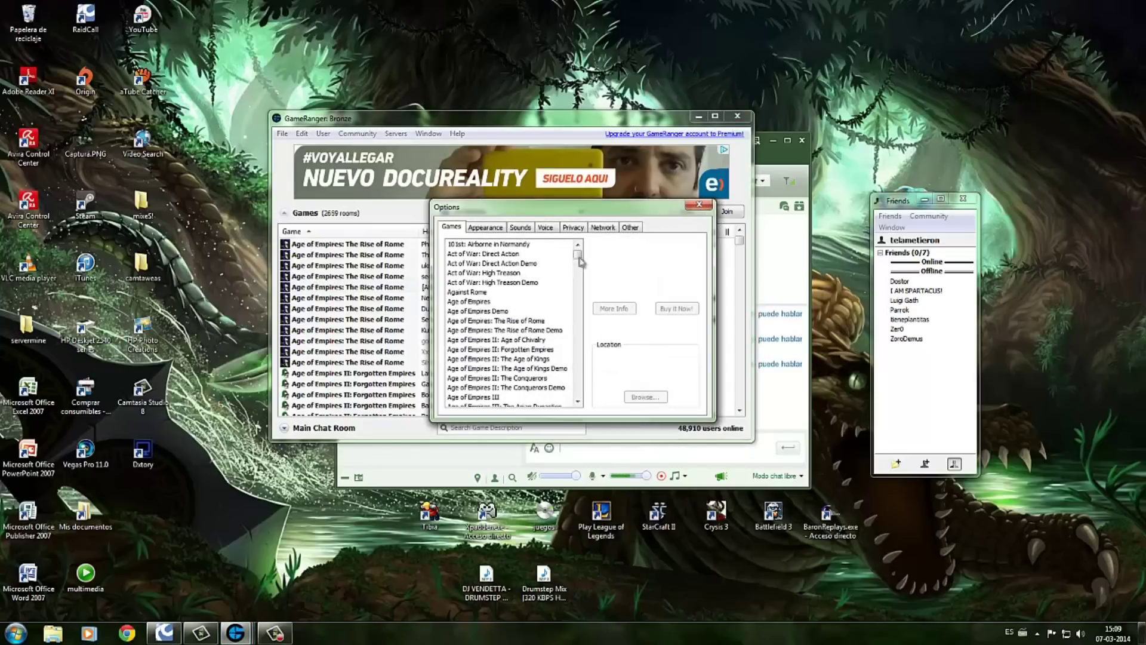
click(302, 133)
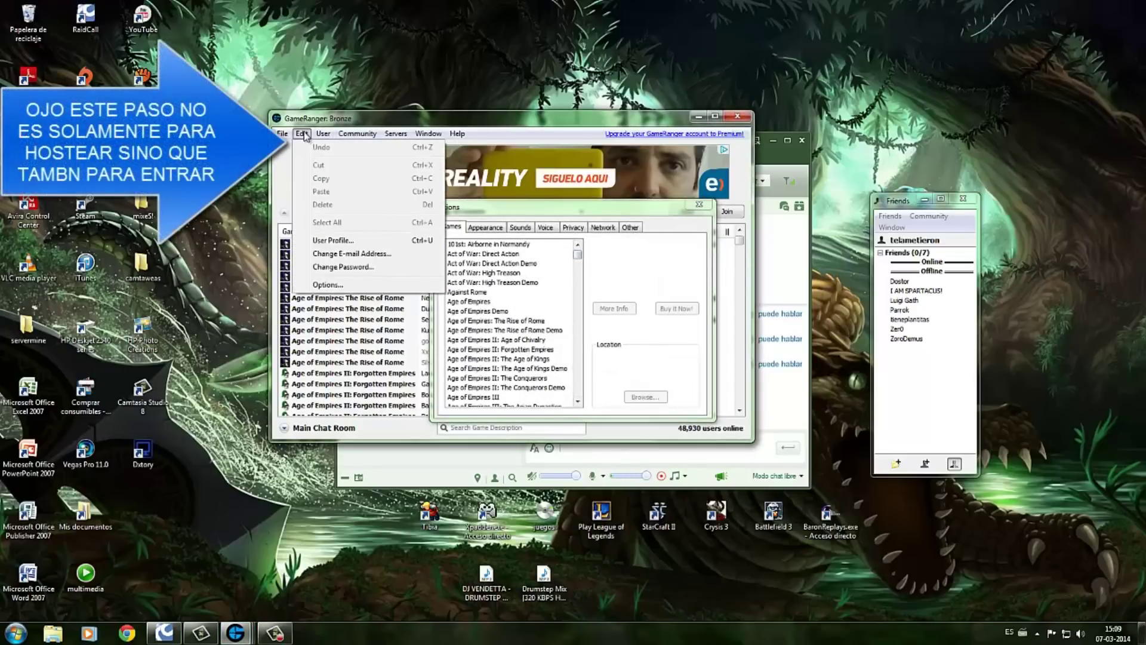
click(318, 286)
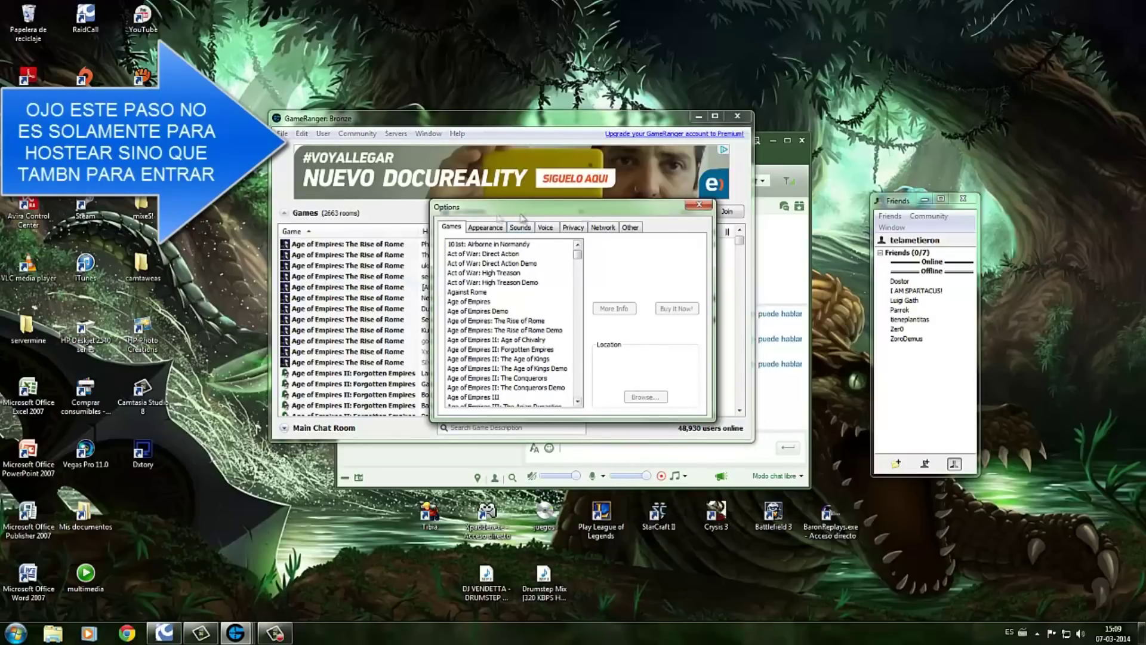
click(578, 205)
- Open the GameRanger options and select Star Wars Battlefront II in the list of games
click(301, 133)
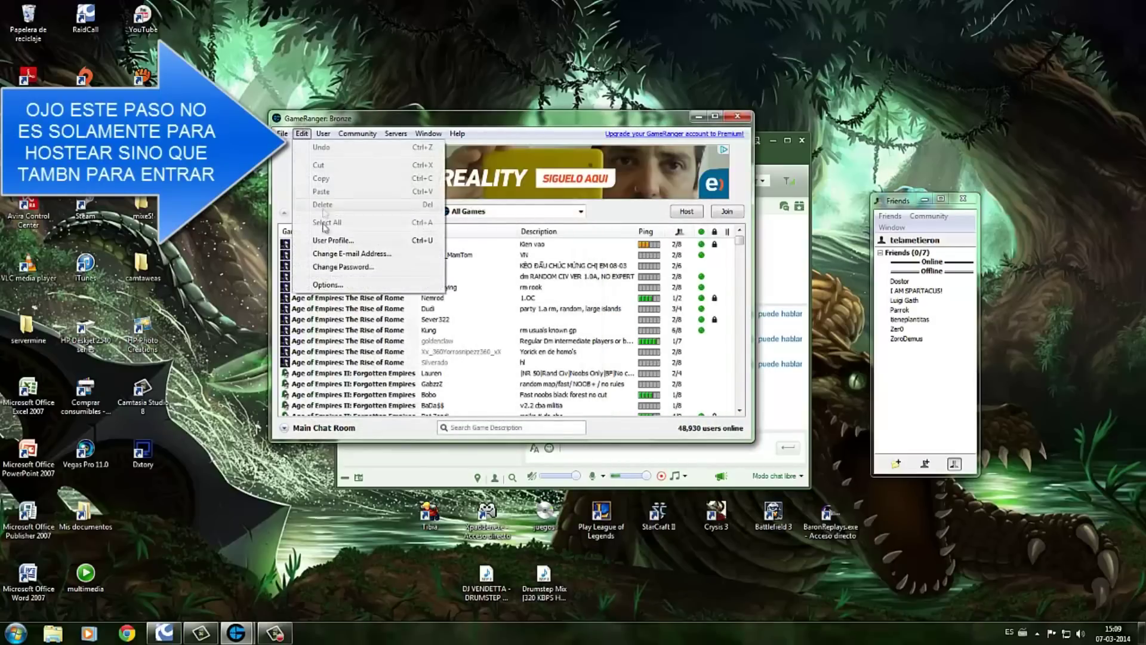
click(326, 284)
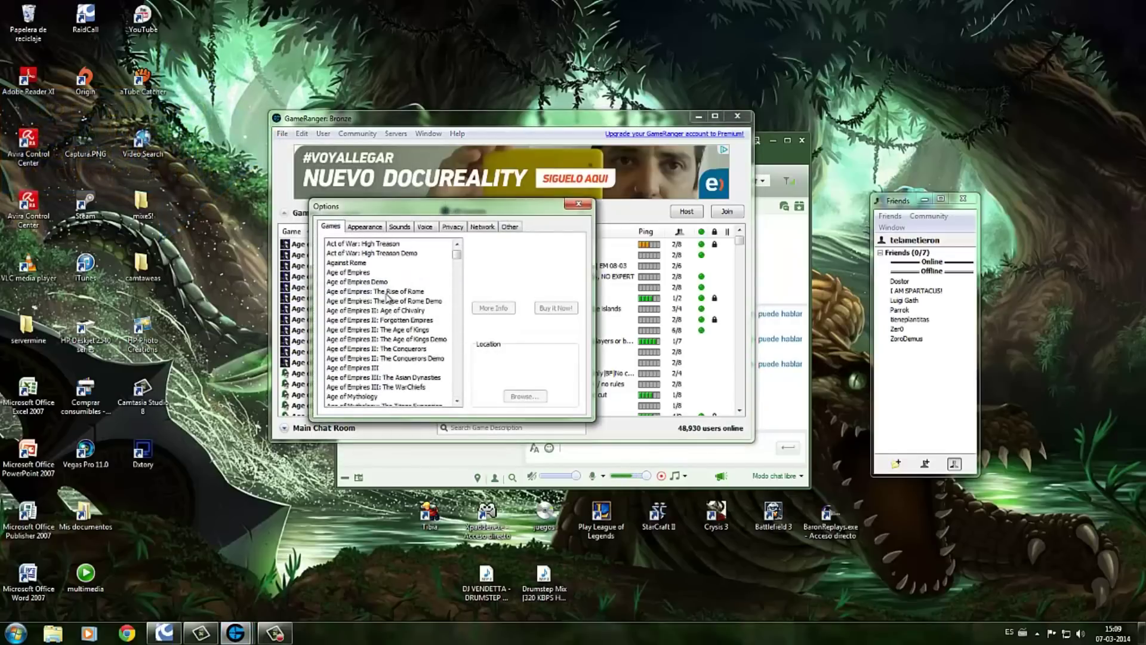
scroll(416, 313, down, 8)
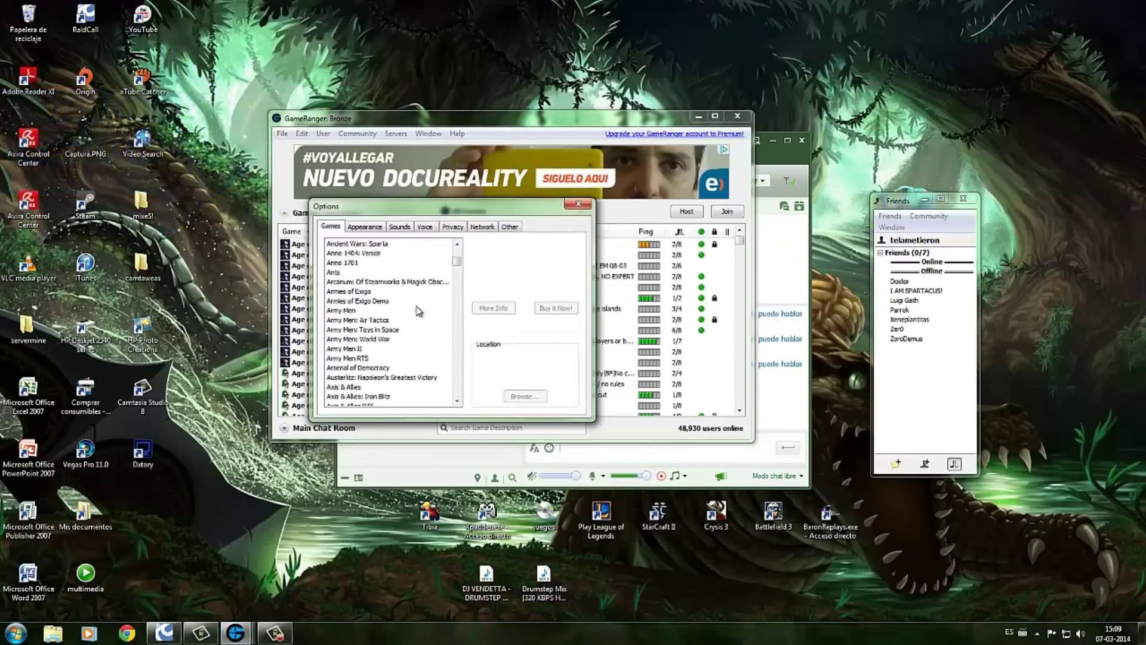
drag(457, 263, 452, 329)
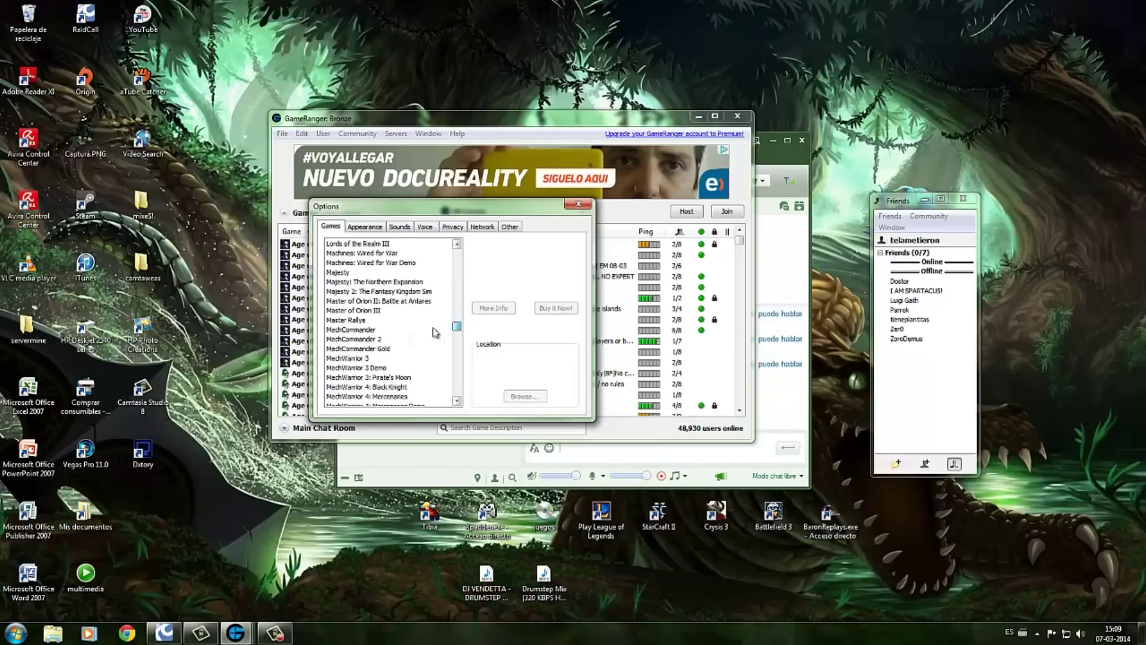
click(367, 350)
key(s)
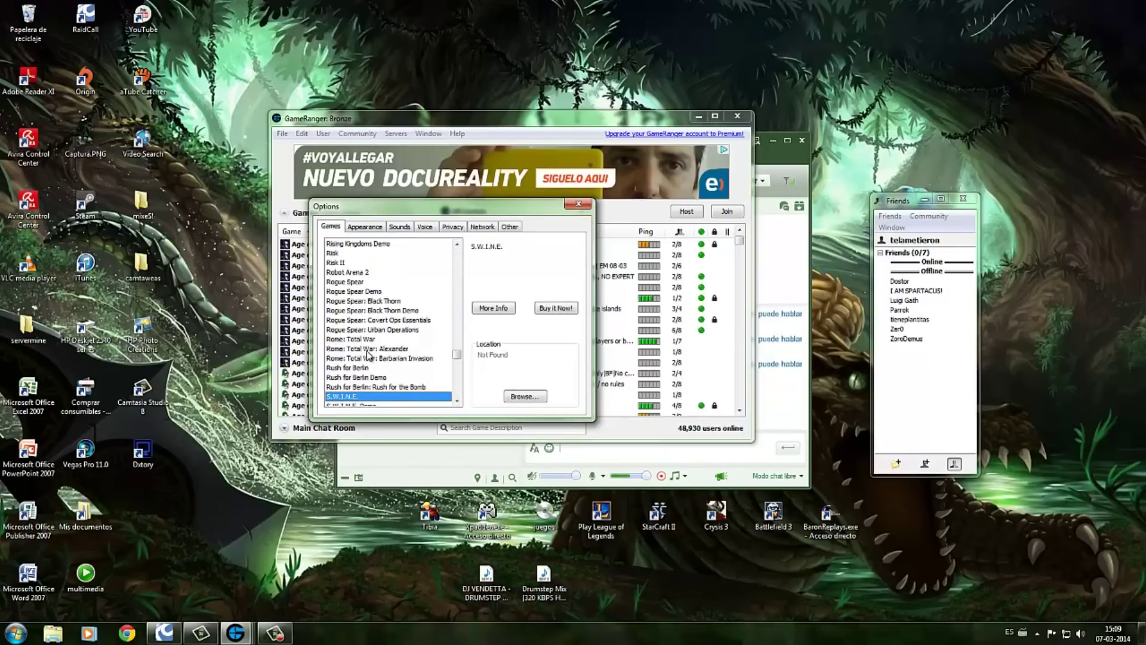
key(Down)
key(Down)
key(Down)
key(Down)
key(Down)
key(Down)
key(Down)
key(Down)
key(Down)
key(Down)
key(Down)
key(Down)
key(Down)
key(Down)
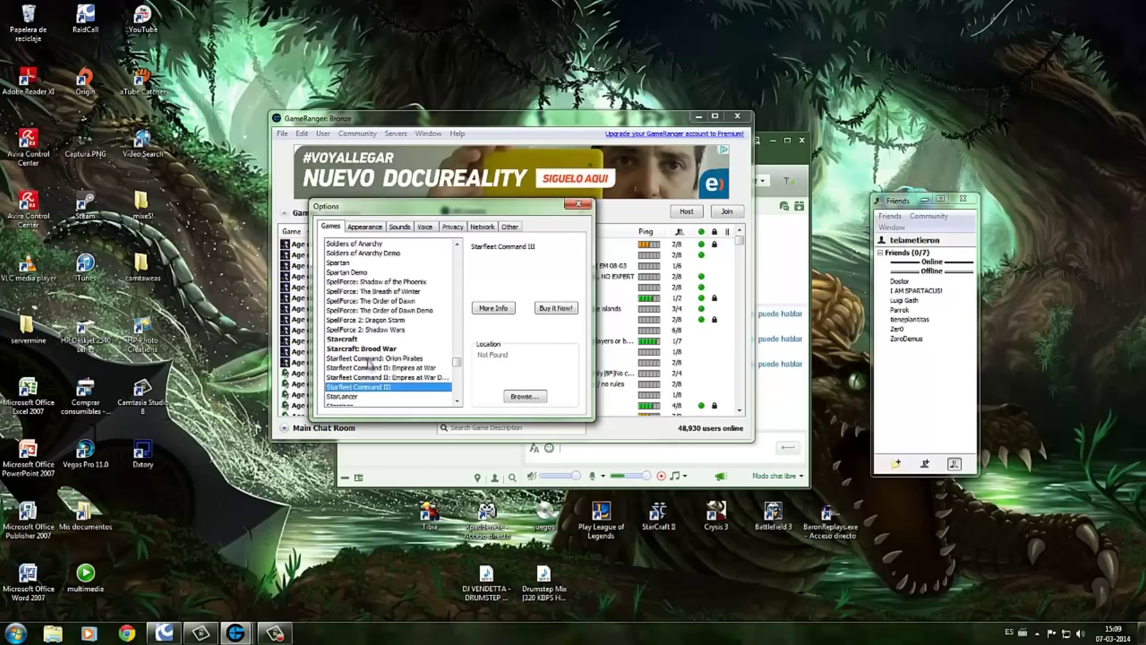
scroll(368, 363, down, 7)
click(380, 283)
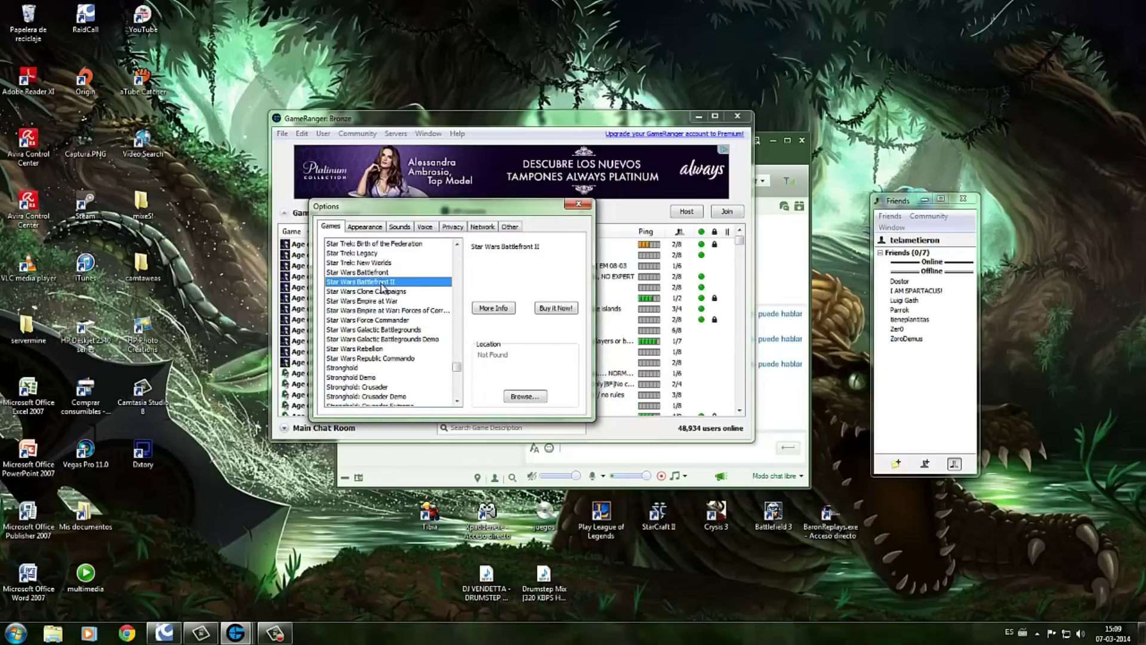
- Start locating the Star Wars Battlefront II executable and browse from the desktop into the juegos folder
click(523, 396)
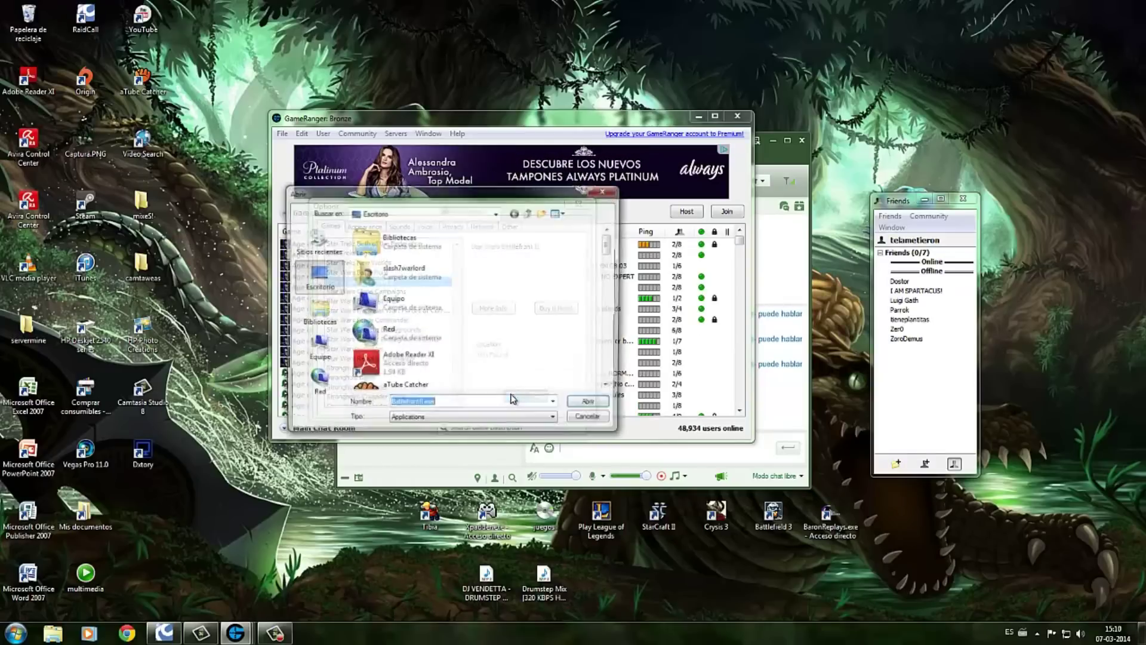
click(325, 318)
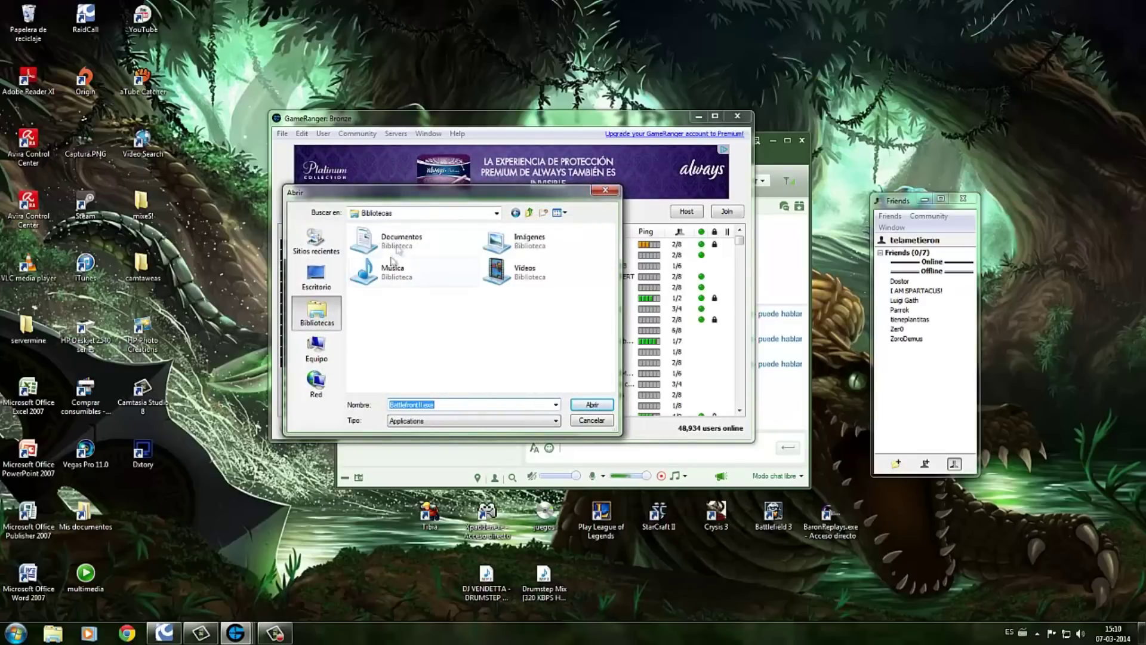
click(335, 278)
scroll(453, 316, down, 5)
scroll(449, 324, up, 2)
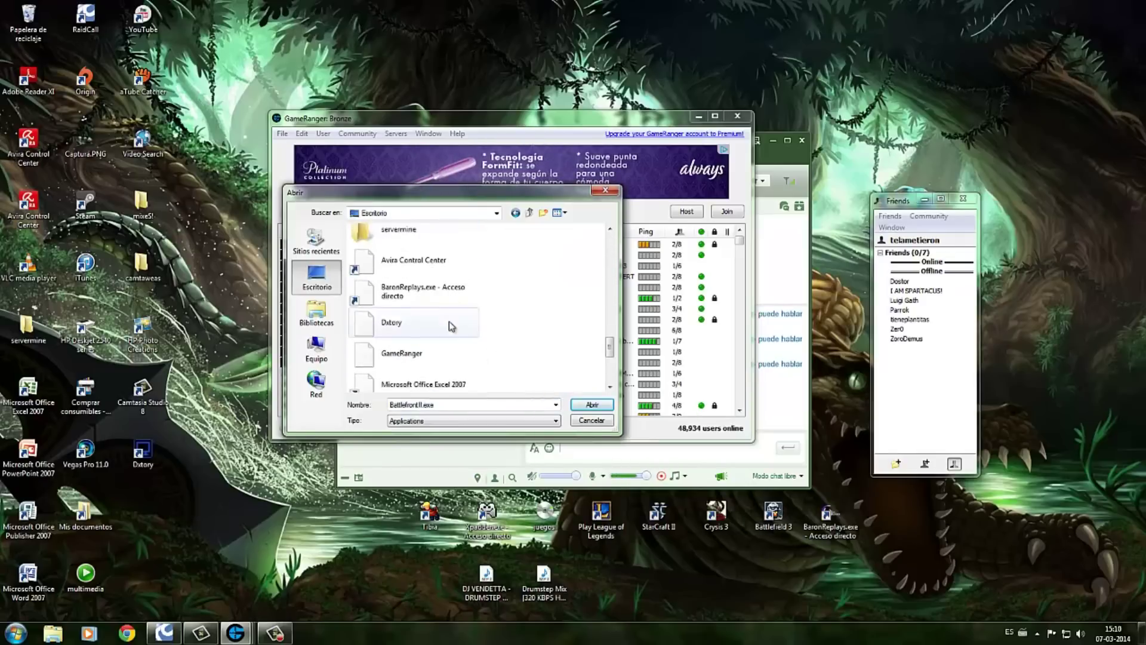
scroll(452, 328, down, 2)
scroll(434, 306, down, 5)
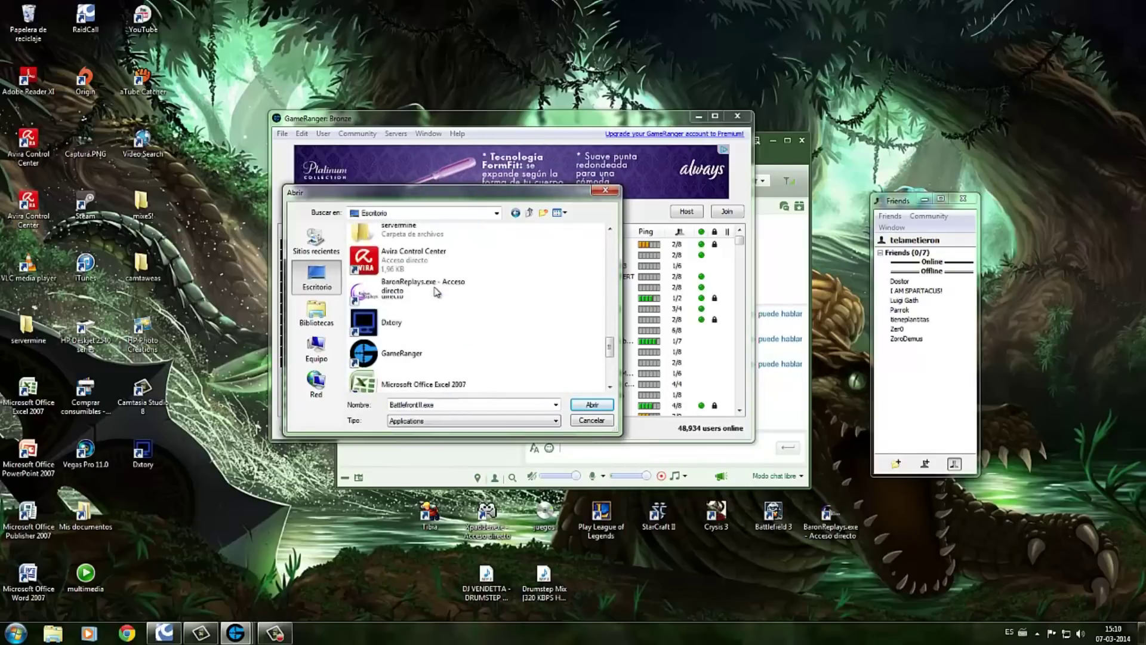
scroll(427, 316, up, 3)
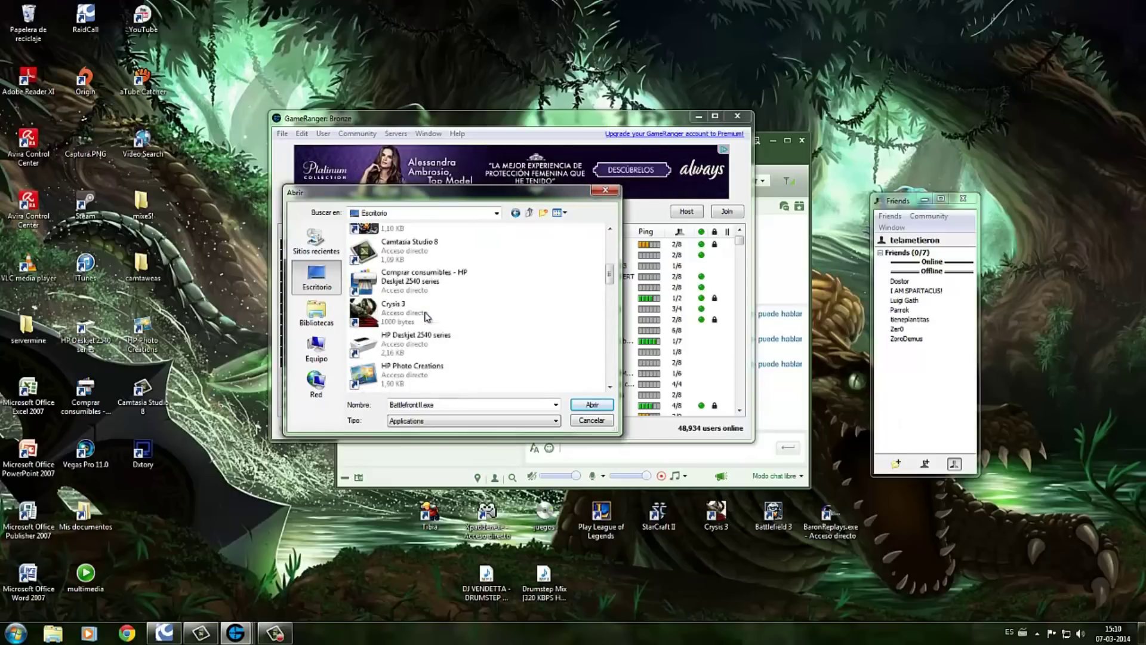
scroll(426, 305, down, 5)
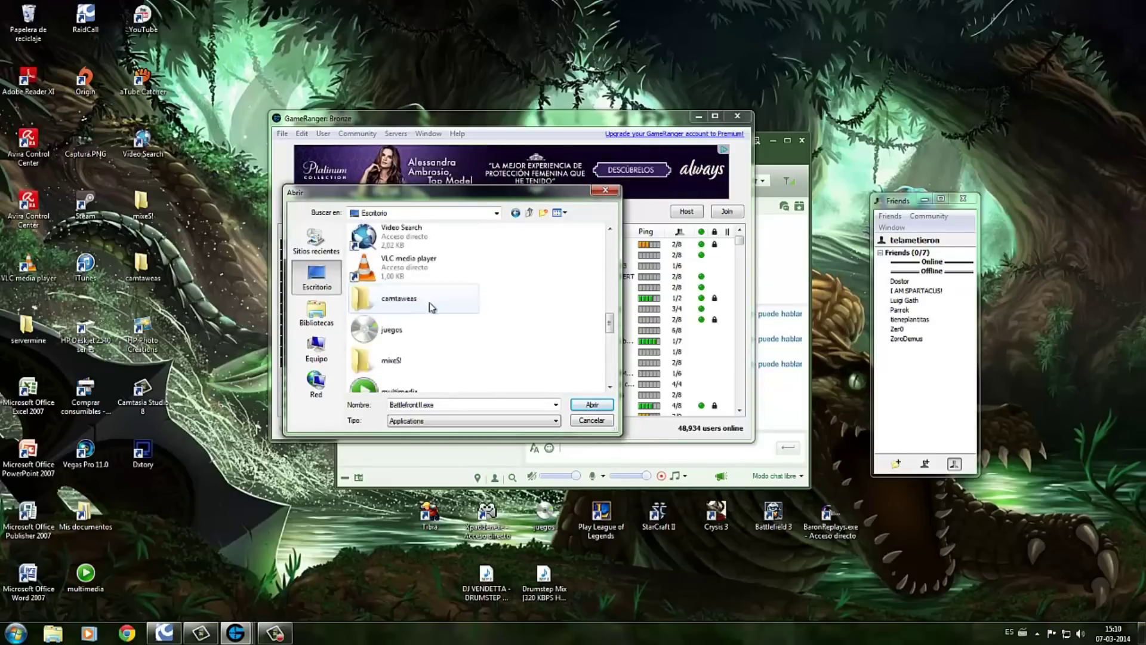
double_click(391, 329)
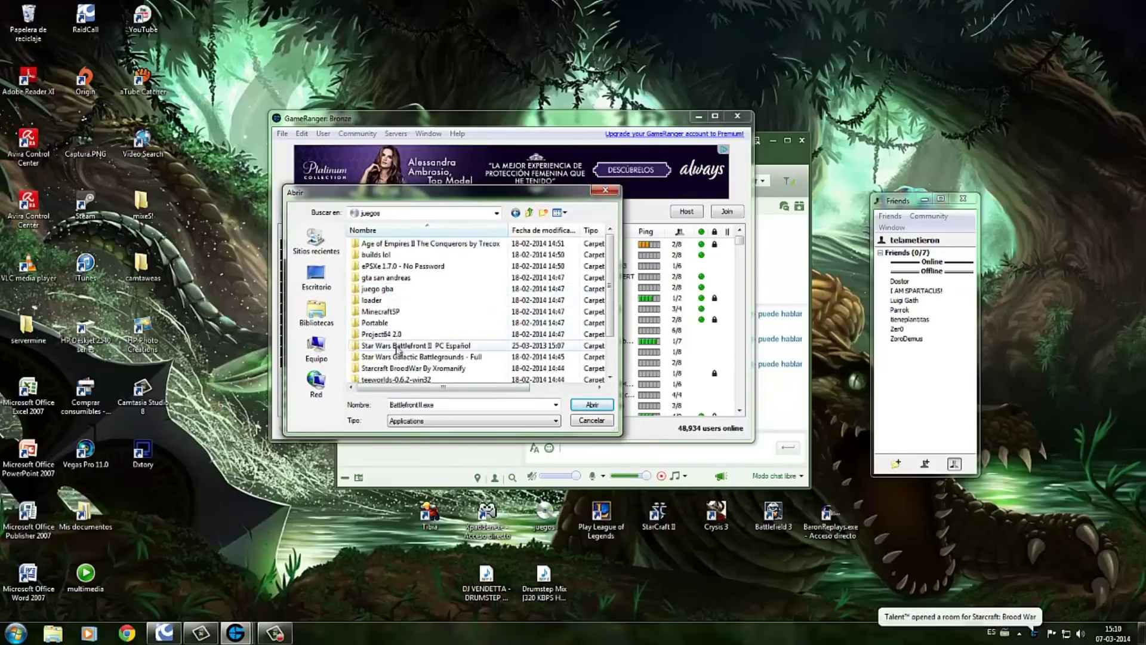
- Set the game's location to BattlefrontII.exe in the GameData folder of Star Wars Battlefront II PC Español
double_click(397, 347)
double_click(374, 254)
click(386, 266)
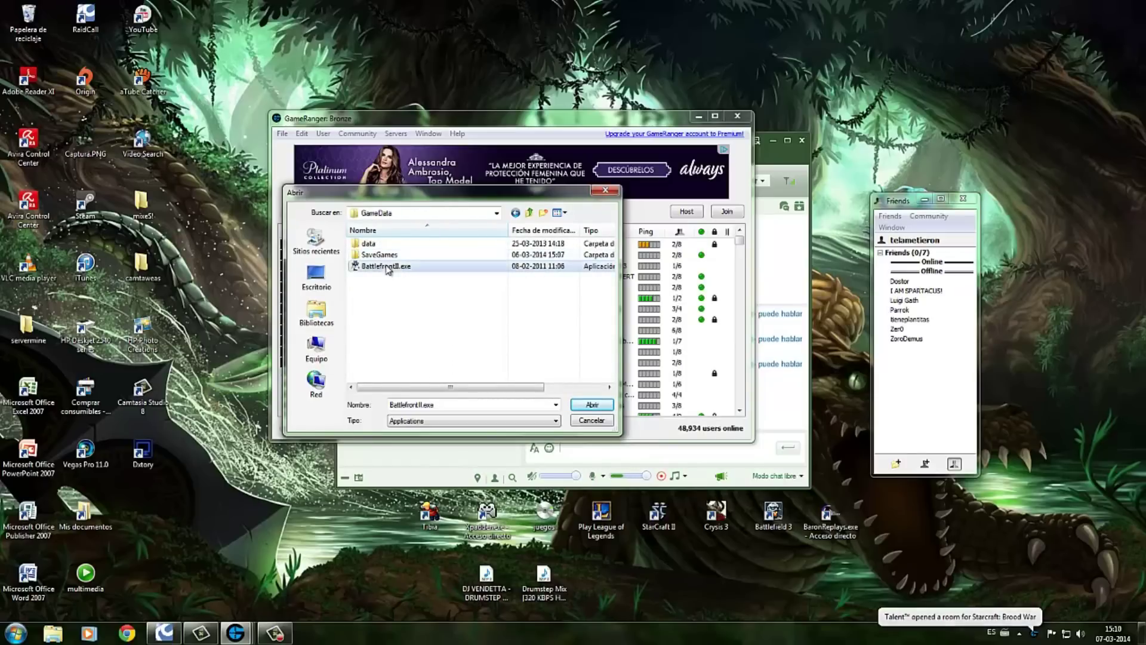
click(590, 404)
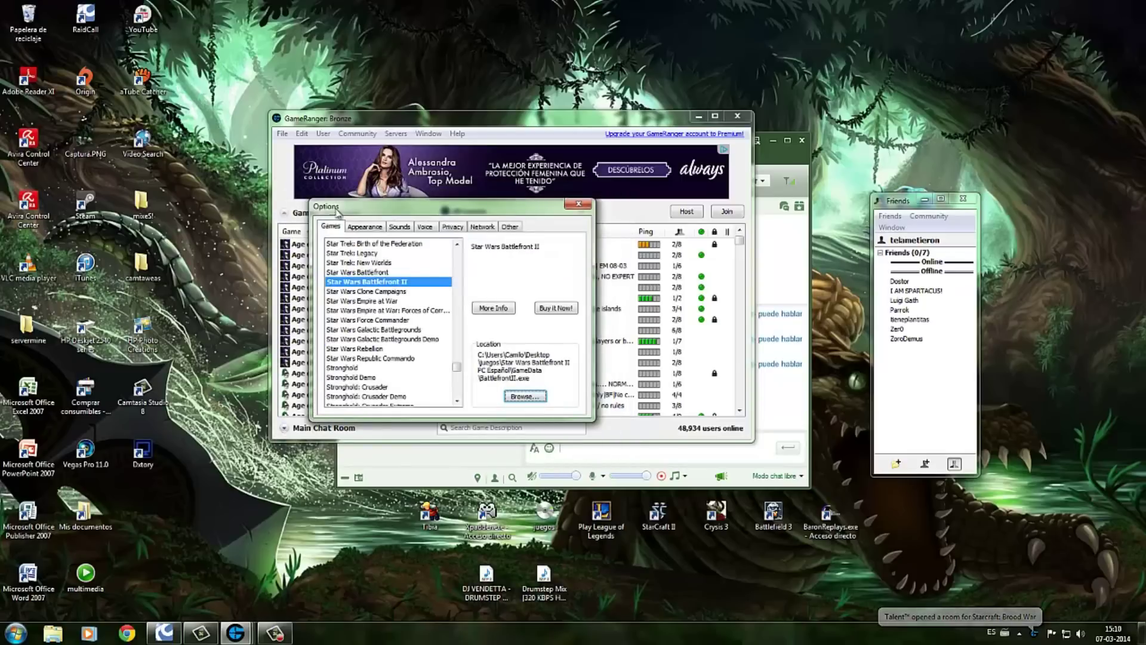
- Look through the Appearance, Sounds, Voice, Privacy, Network and Other options, return to the games list and close the options
click(371, 227)
click(397, 229)
click(425, 227)
click(453, 227)
click(481, 228)
click(510, 228)
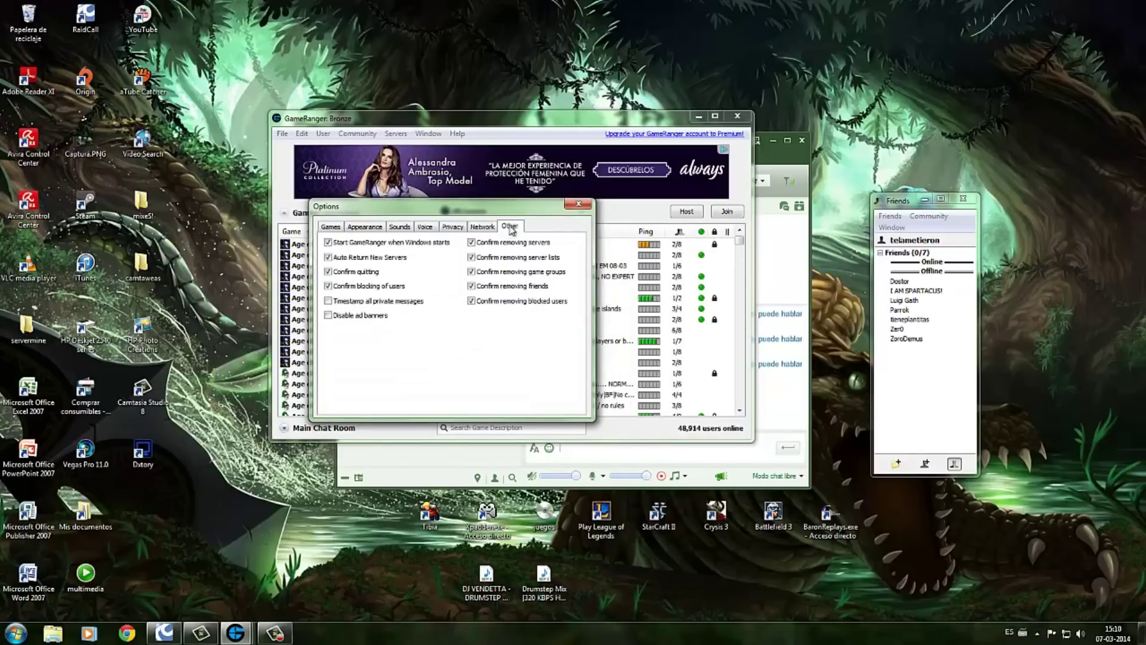
click(333, 227)
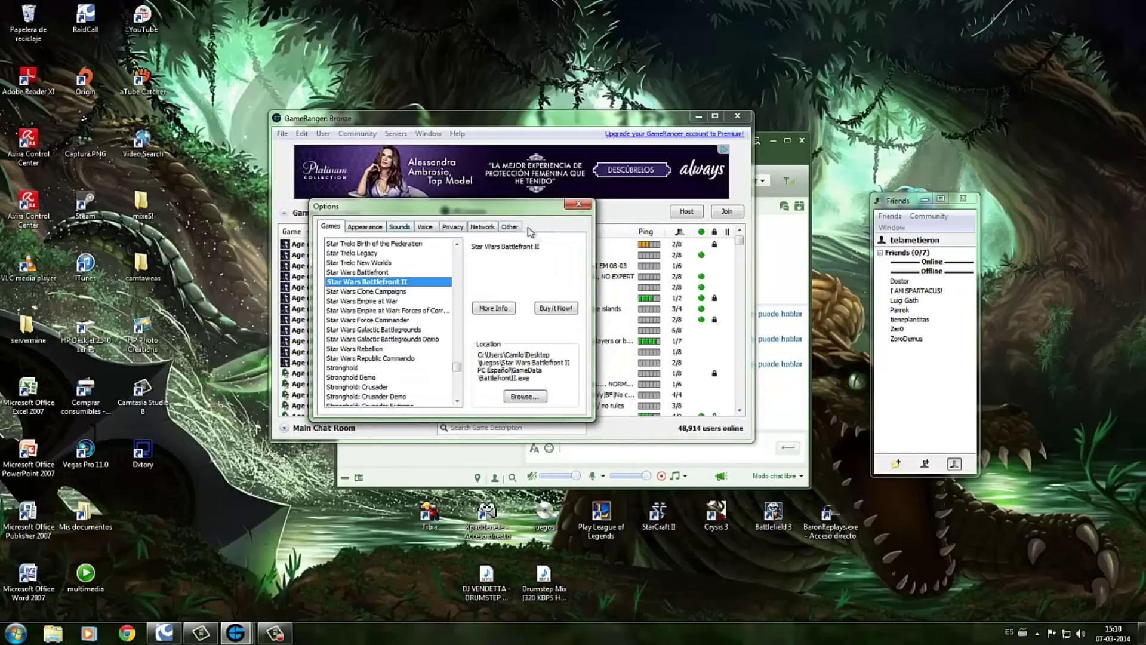
click(578, 204)
- Filter the room list to My Games and host a Star Wars Battlefront II room with late joiners allowed
click(581, 211)
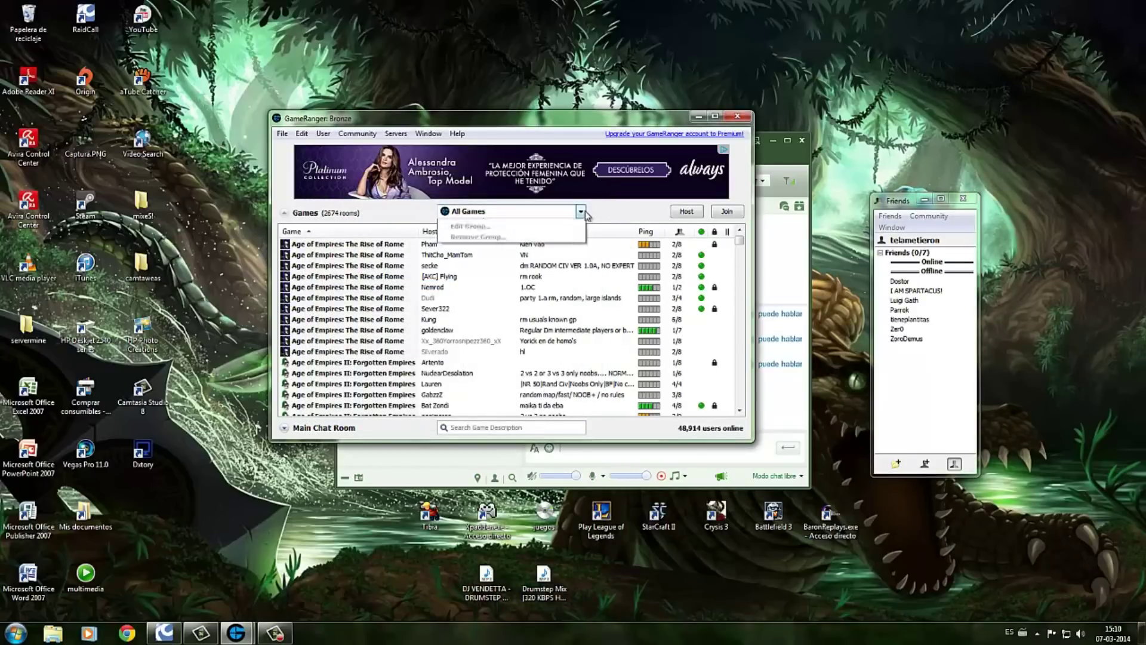
click(471, 278)
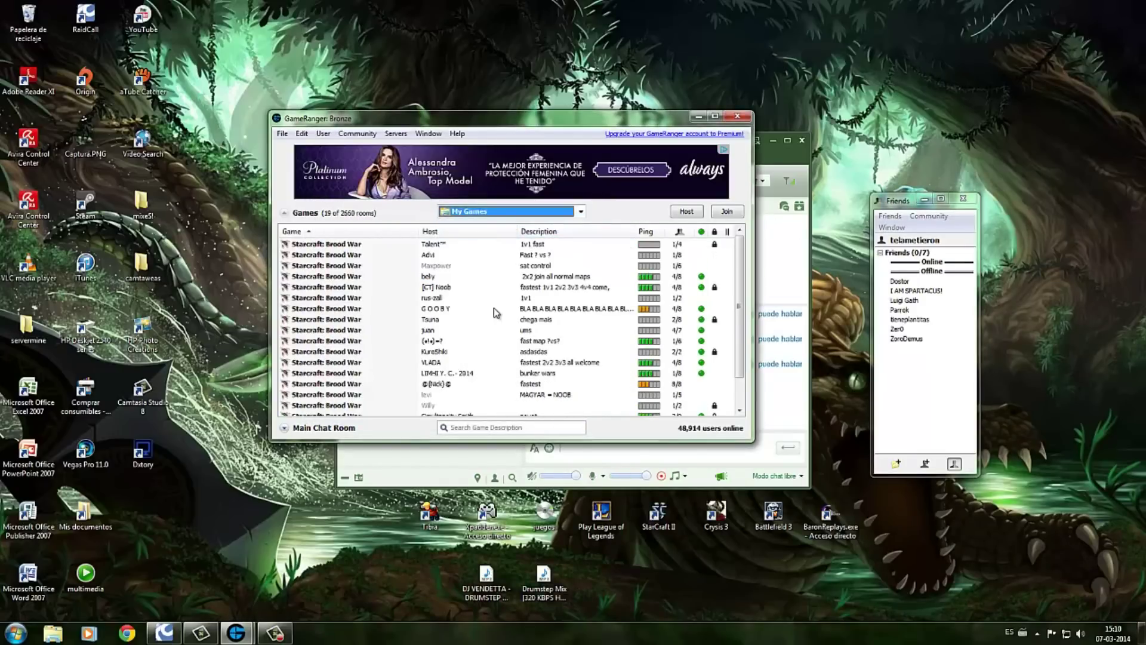
click(686, 211)
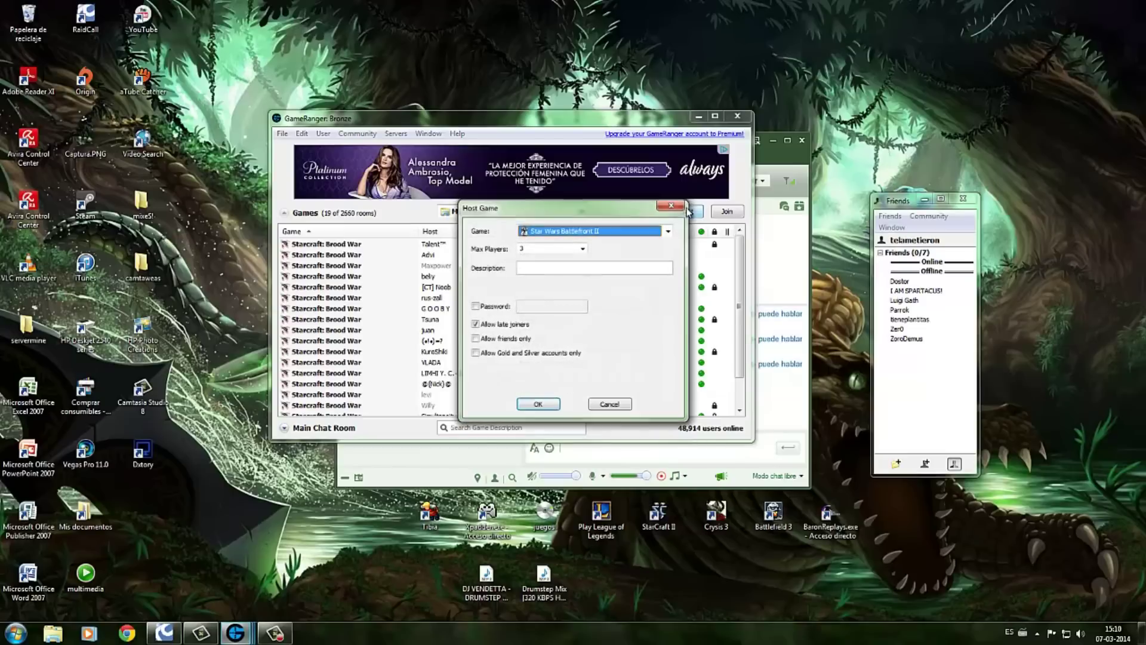
click(532, 249)
click(531, 259)
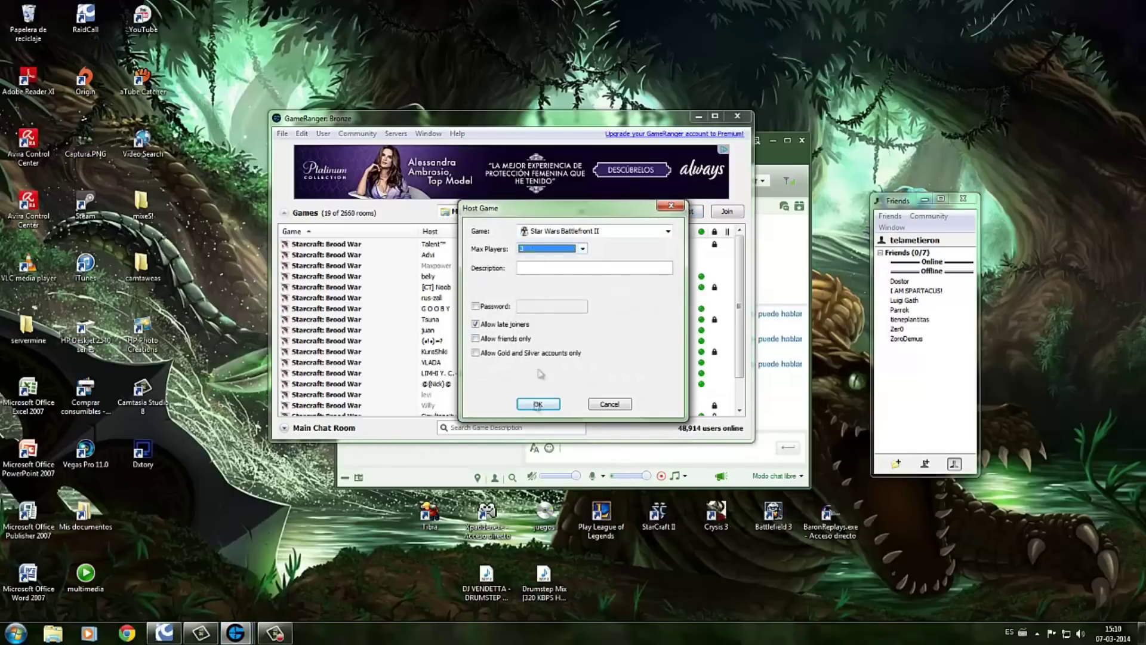
click(538, 405)
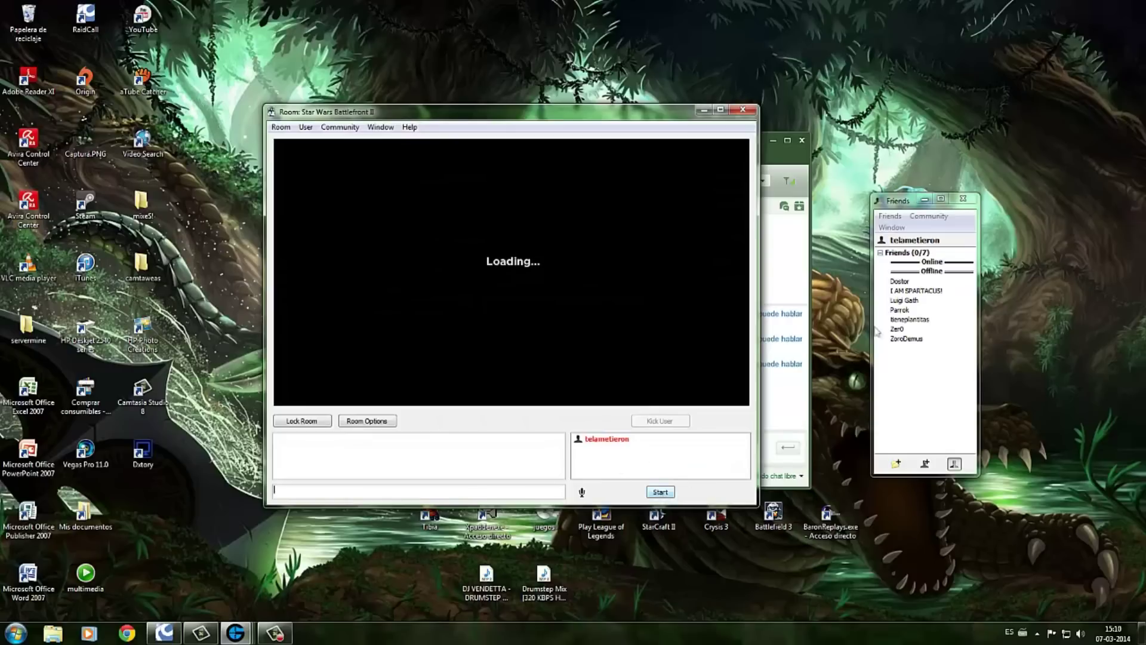
- Launch the game from the hosted room, accept the existing profile and open multiplayer session creation
click(660, 492)
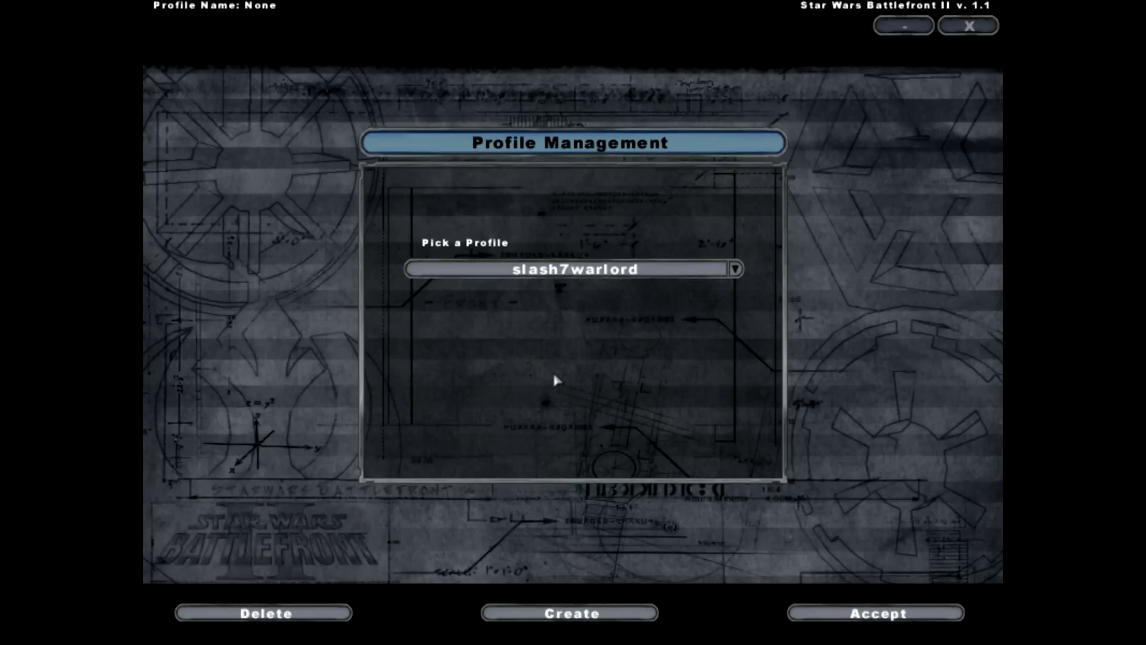
click(803, 614)
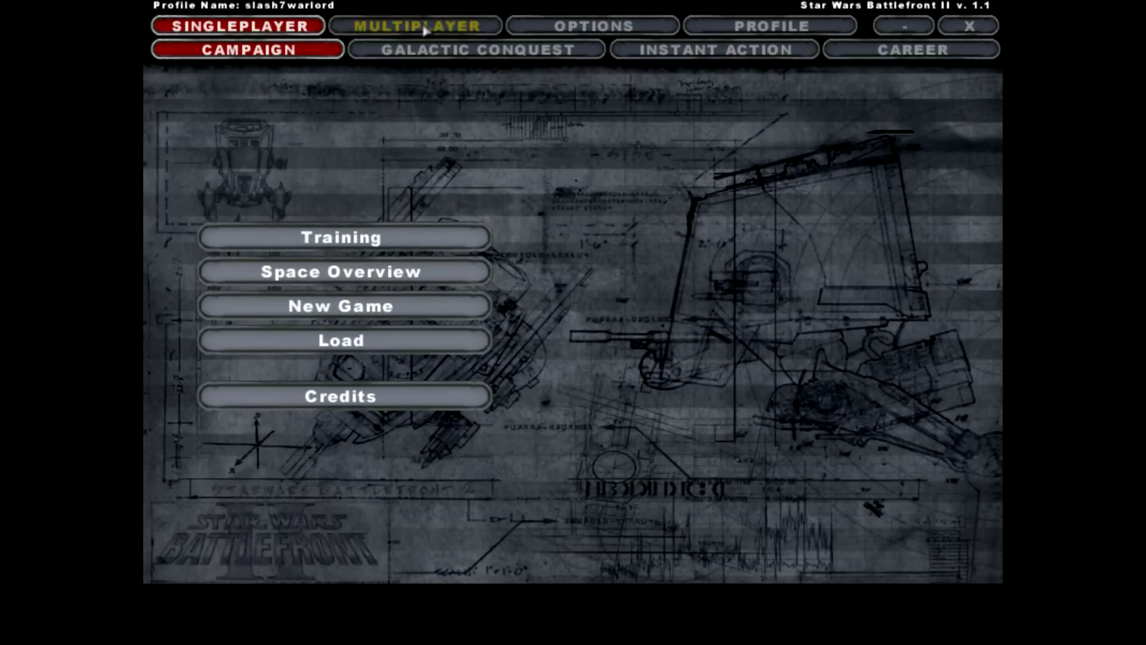
click(397, 31)
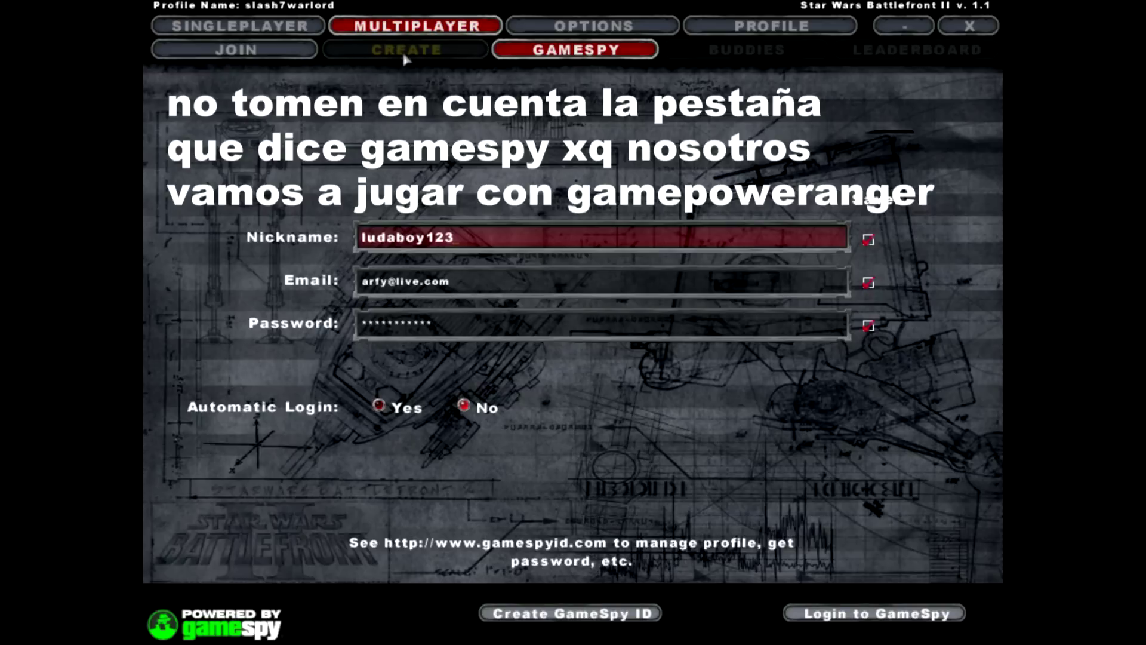
click(443, 51)
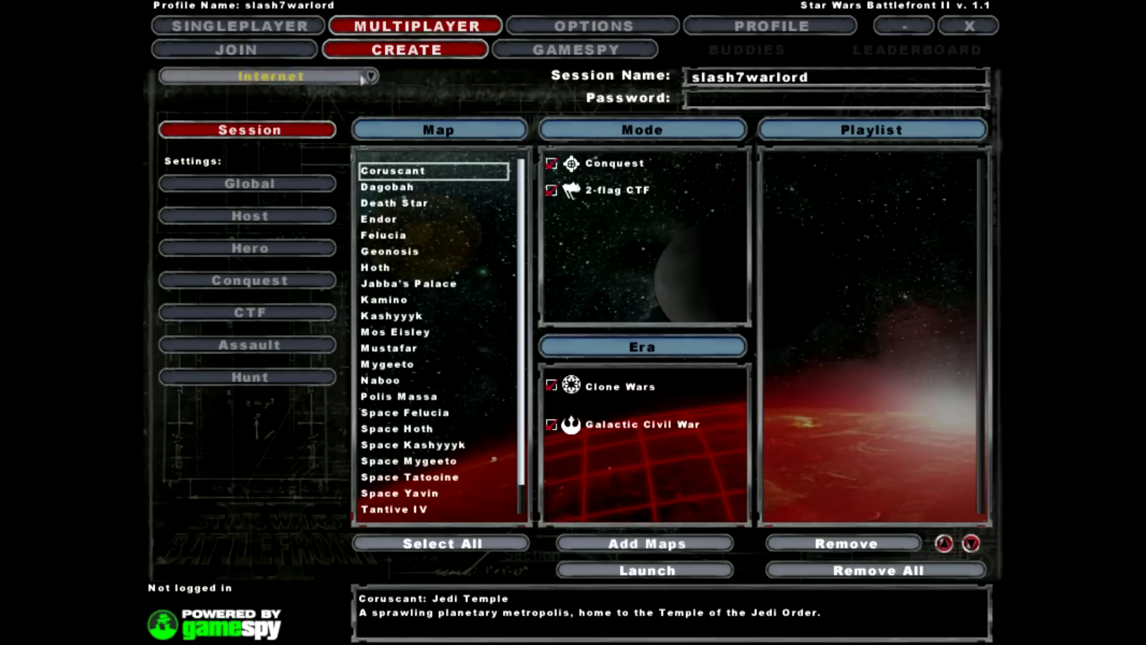
- Set the new multiplayer session to LAN and add the Mos Eisley map to its playlist
click(346, 79)
click(334, 79)
click(323, 79)
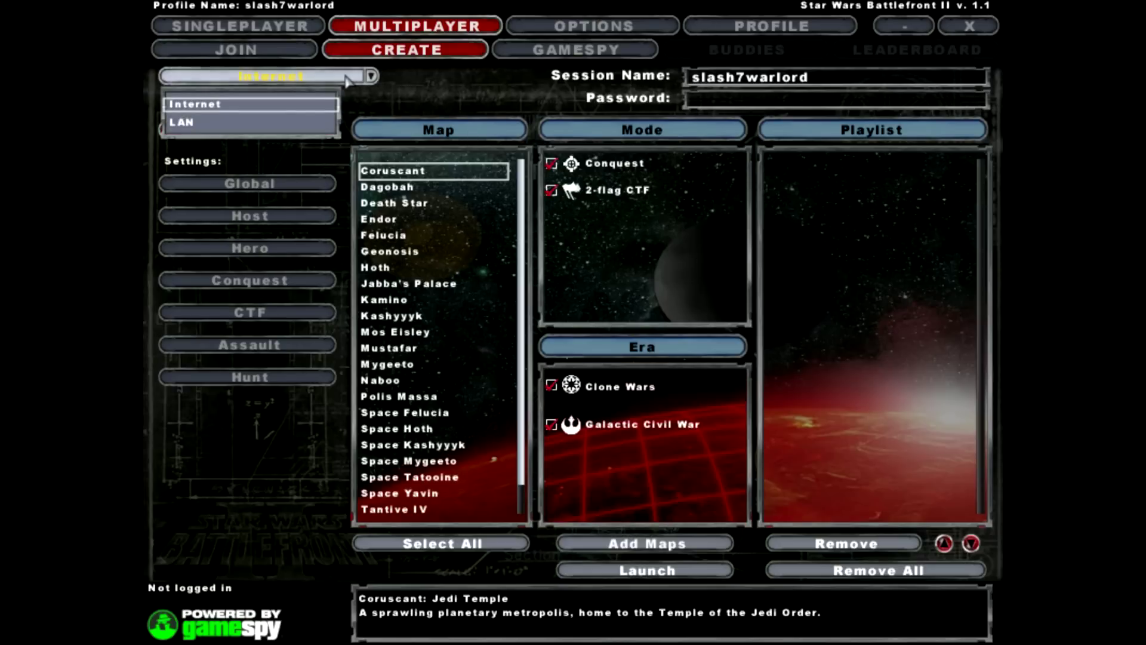
click(194, 125)
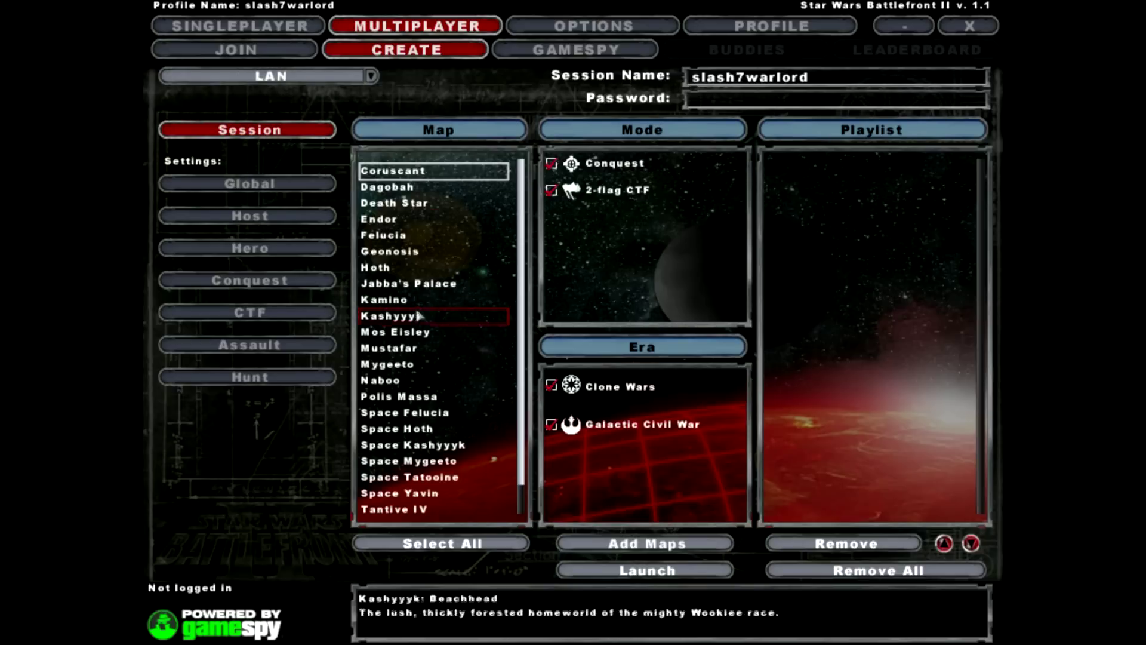
click(396, 332)
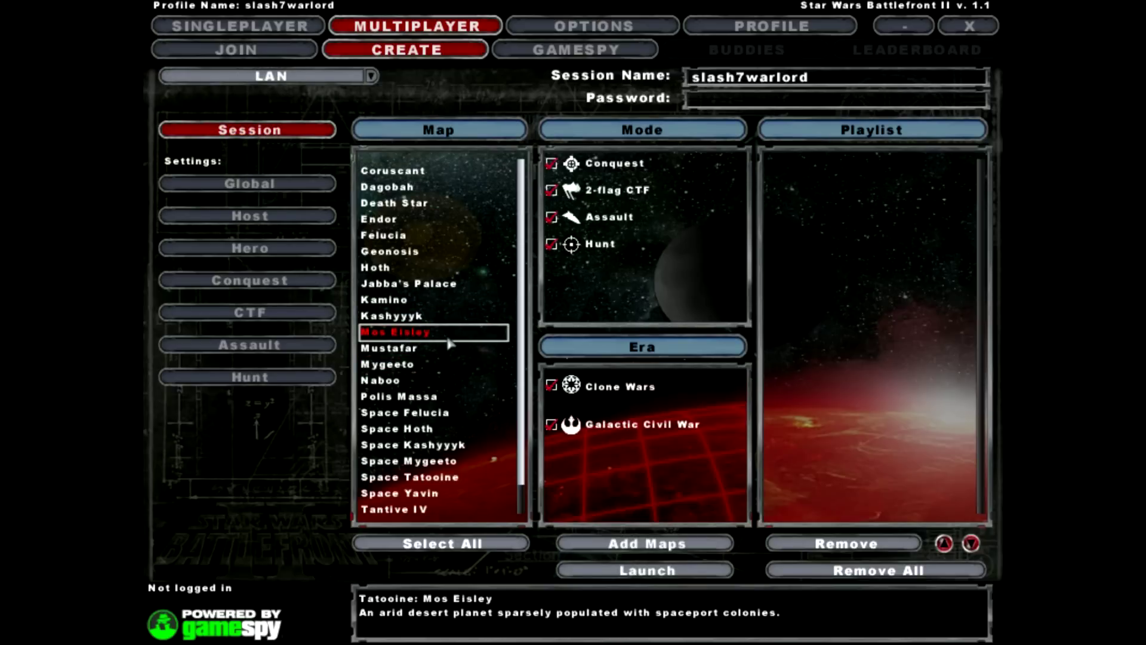
double_click(496, 331)
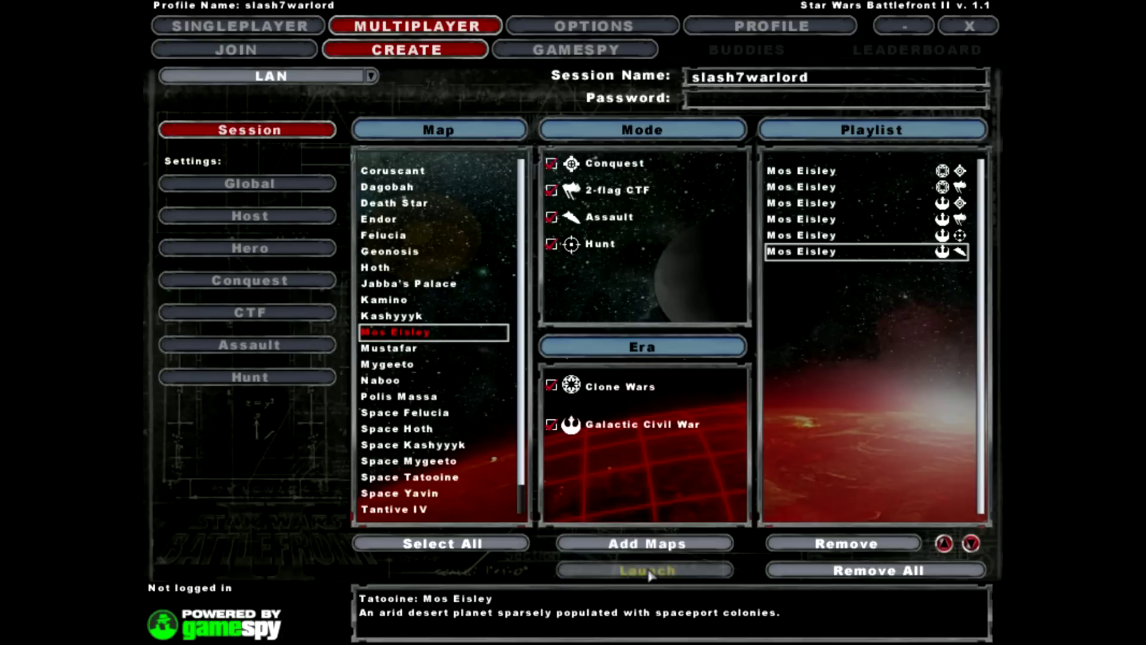
- Switch back to GameRanger and join the Star Wars Battlefront II room described as "star wars 1.1 mods"
key(alt+Tab)
click(275, 631)
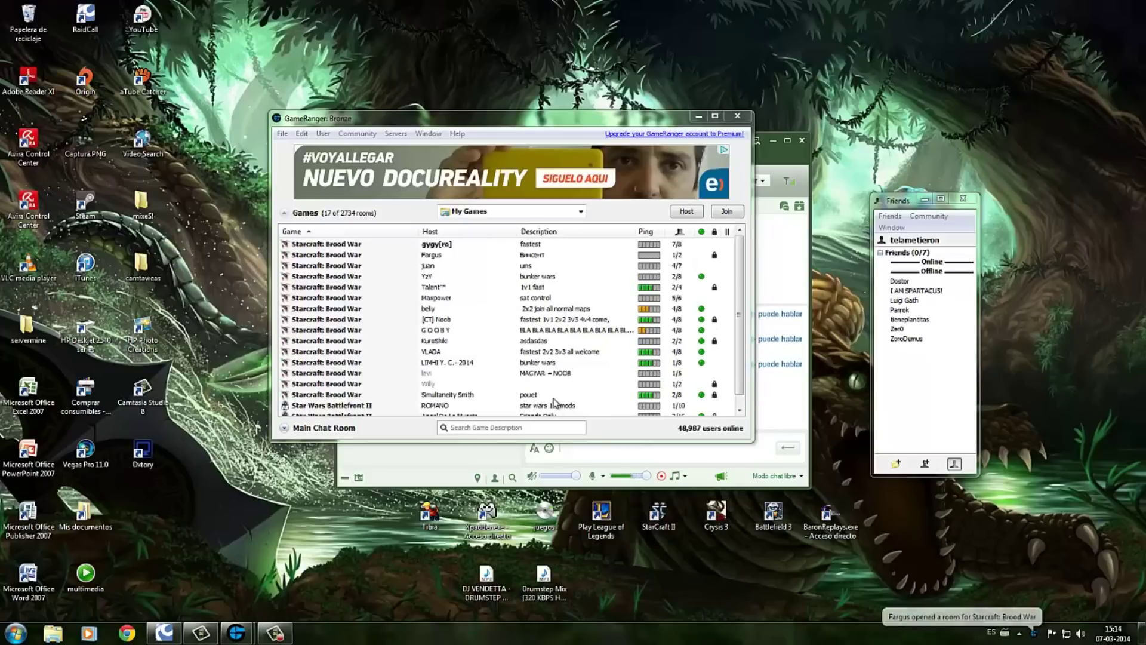
drag(742, 375, 742, 386)
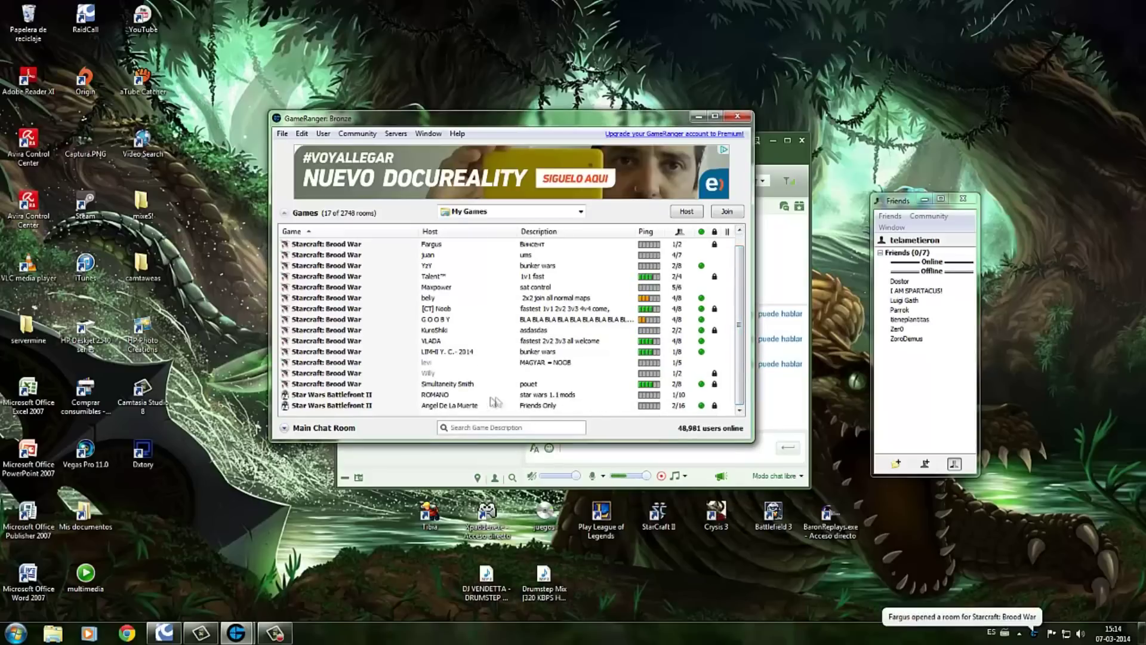
click(366, 396)
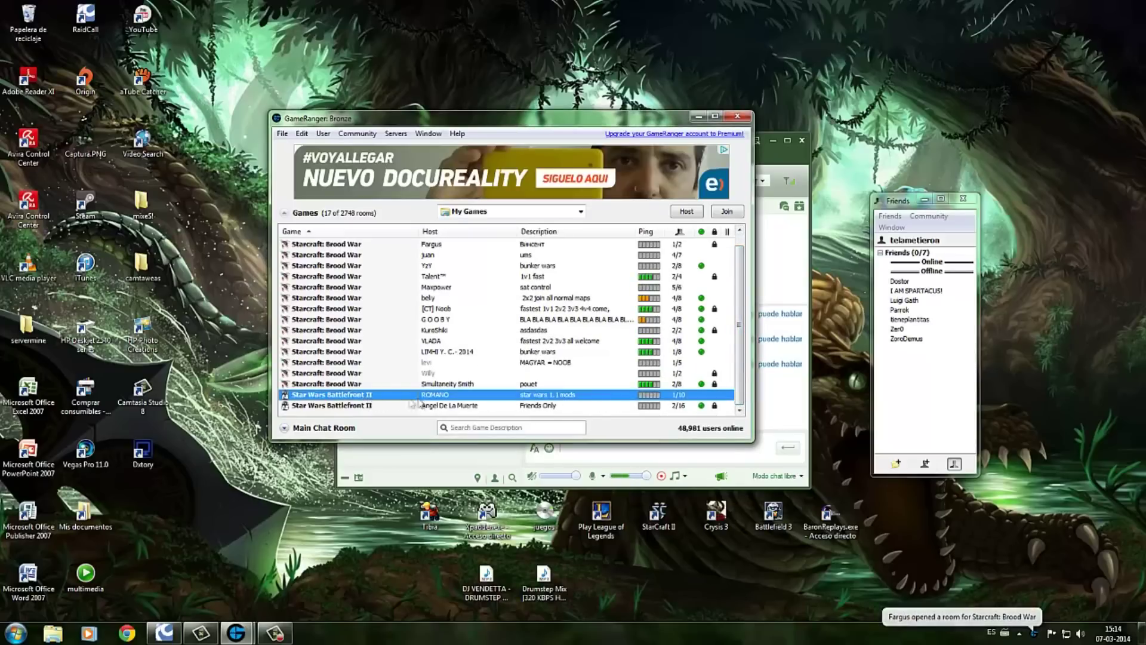
double_click(510, 396)
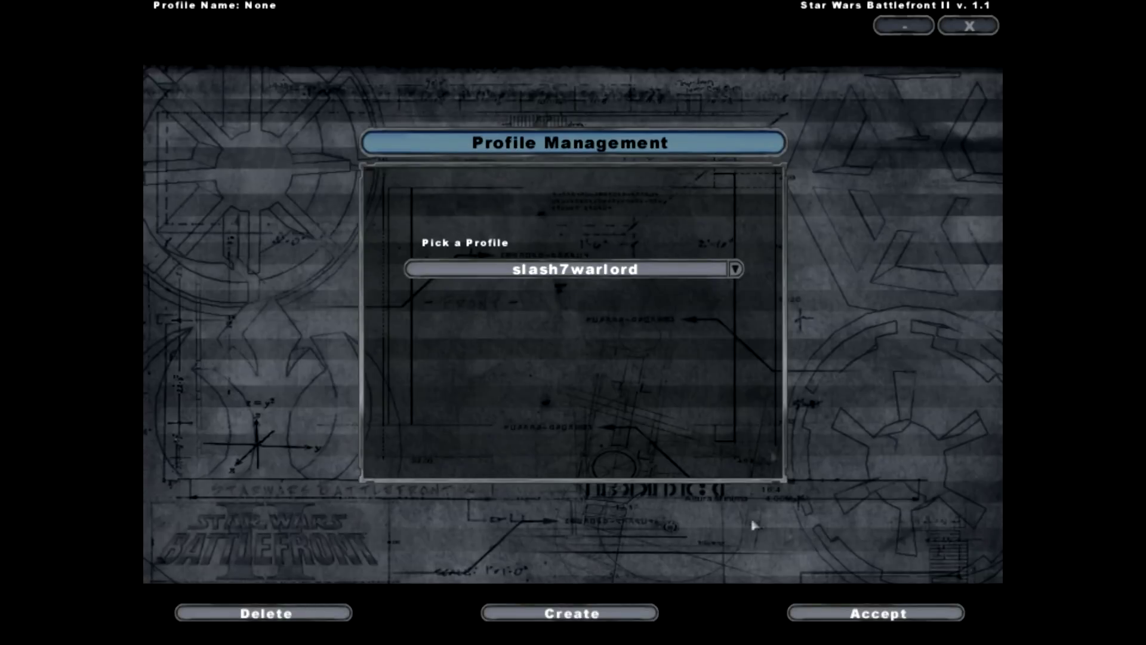
- Accept the existing game profile and switch the multiplayer join list from Internet to LAN sessions
click(858, 617)
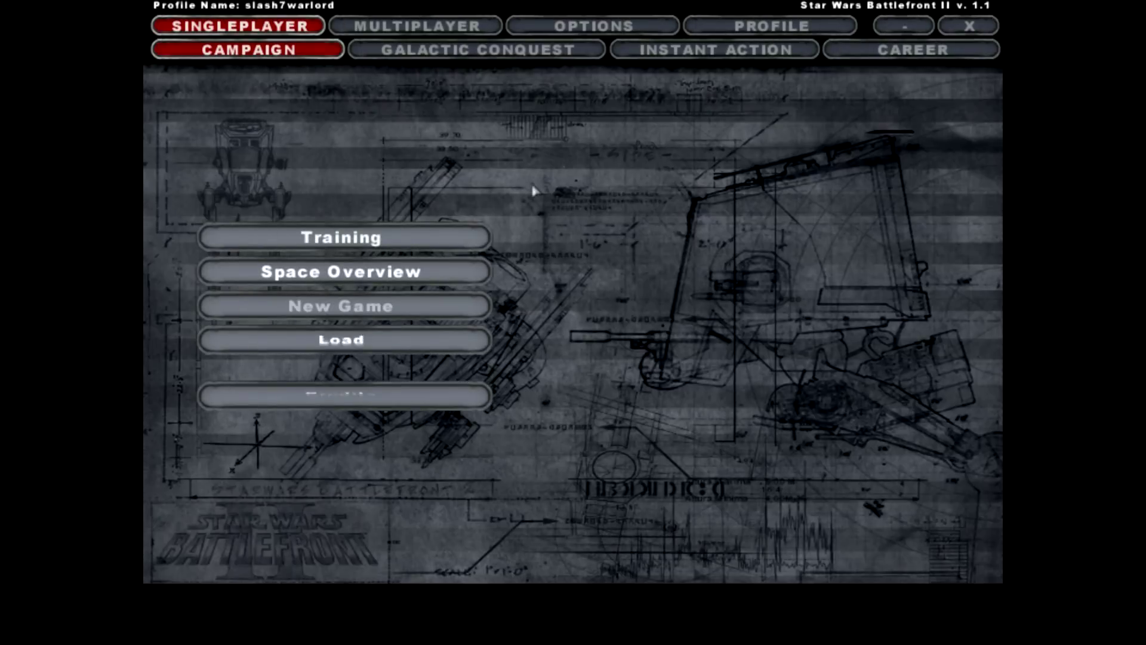
click(408, 29)
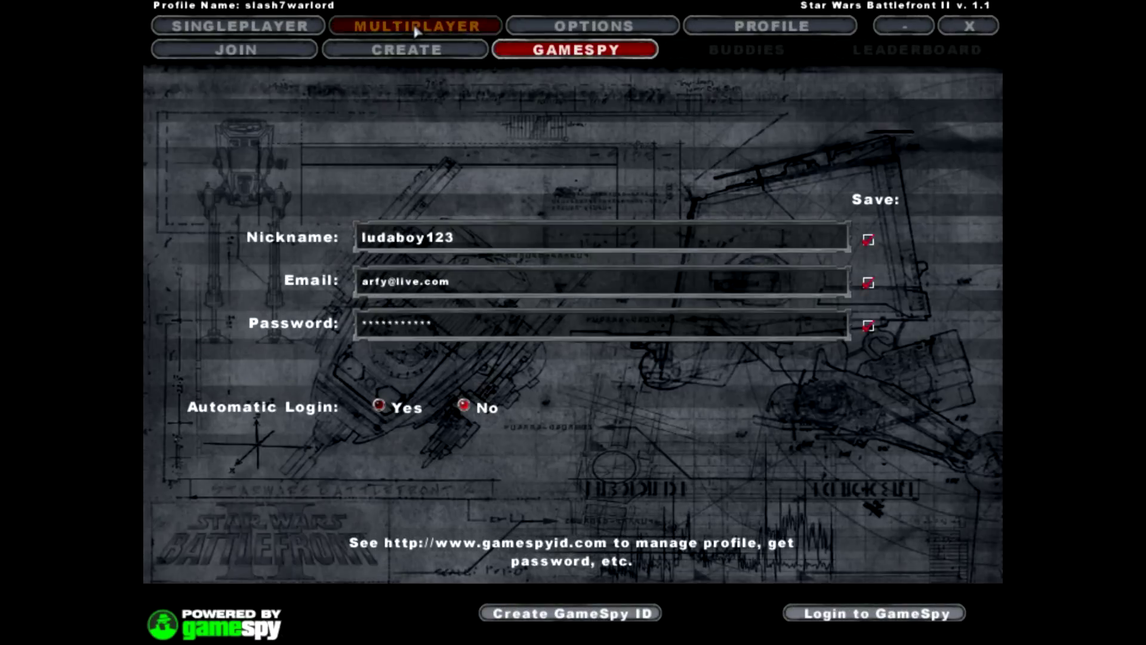
click(285, 52)
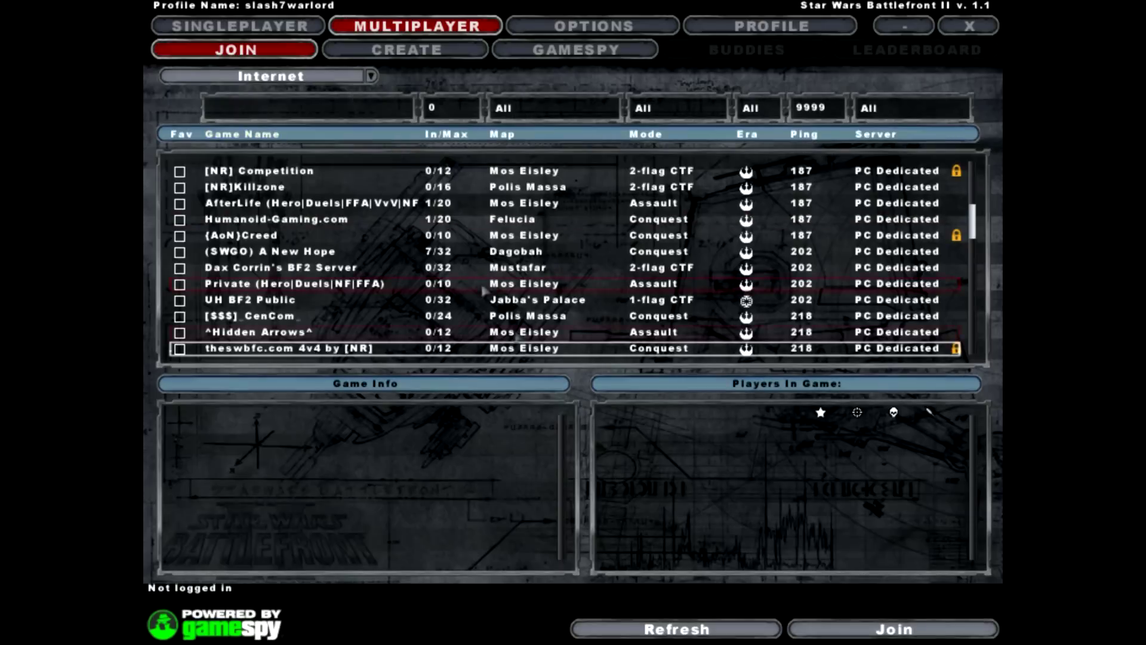
click(441, 51)
click(242, 50)
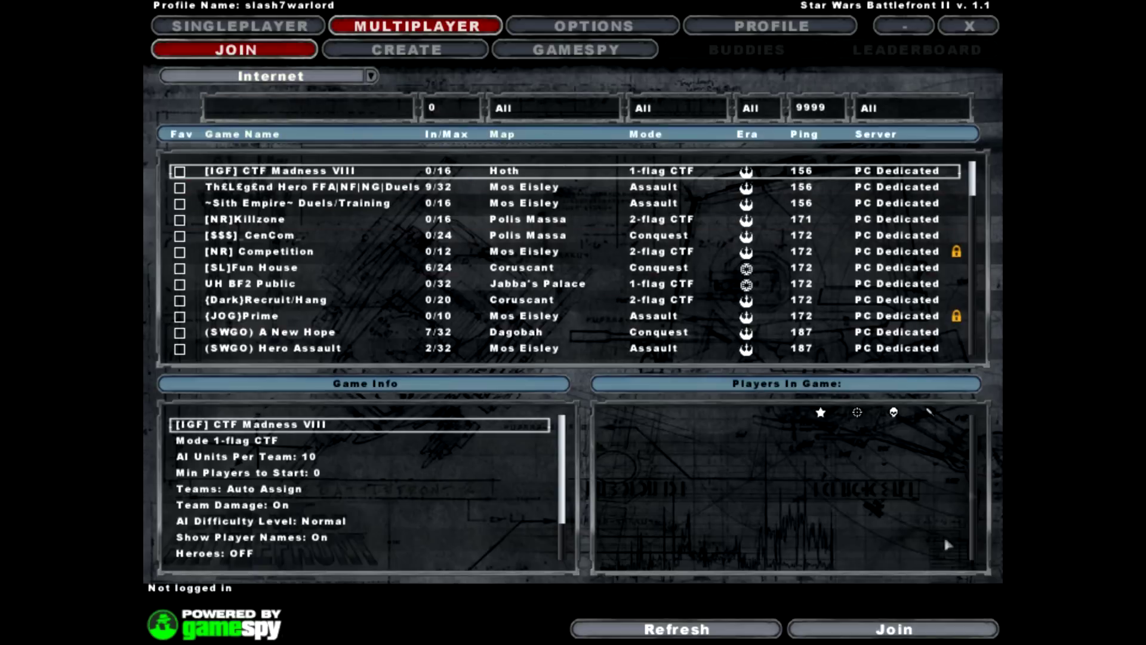
click(357, 77)
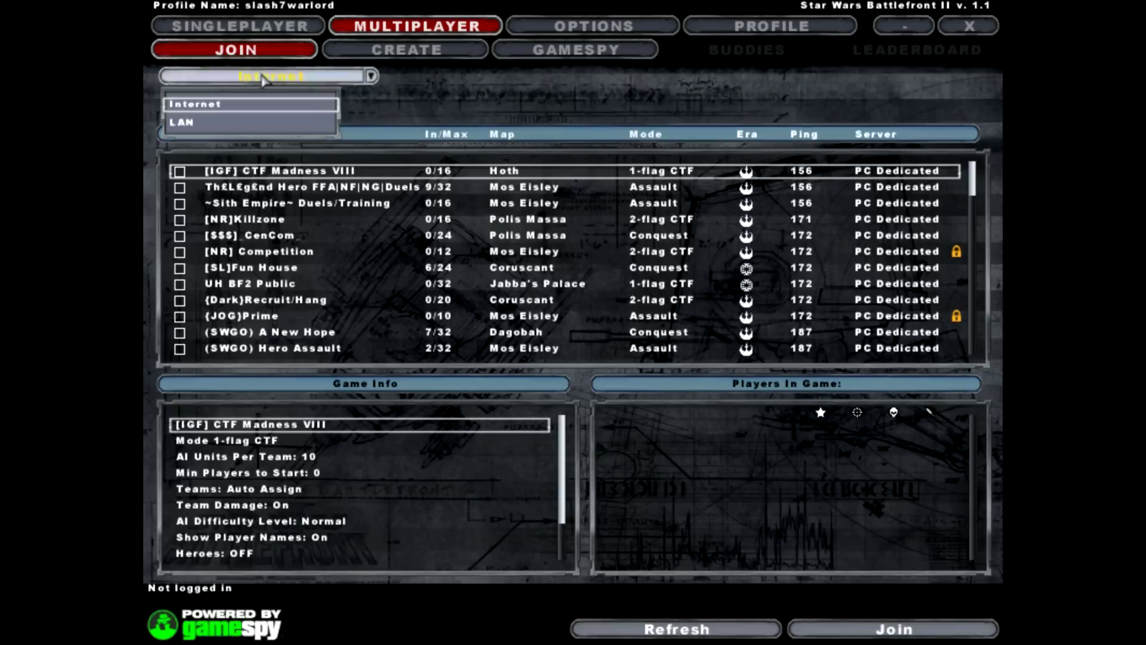
click(209, 127)
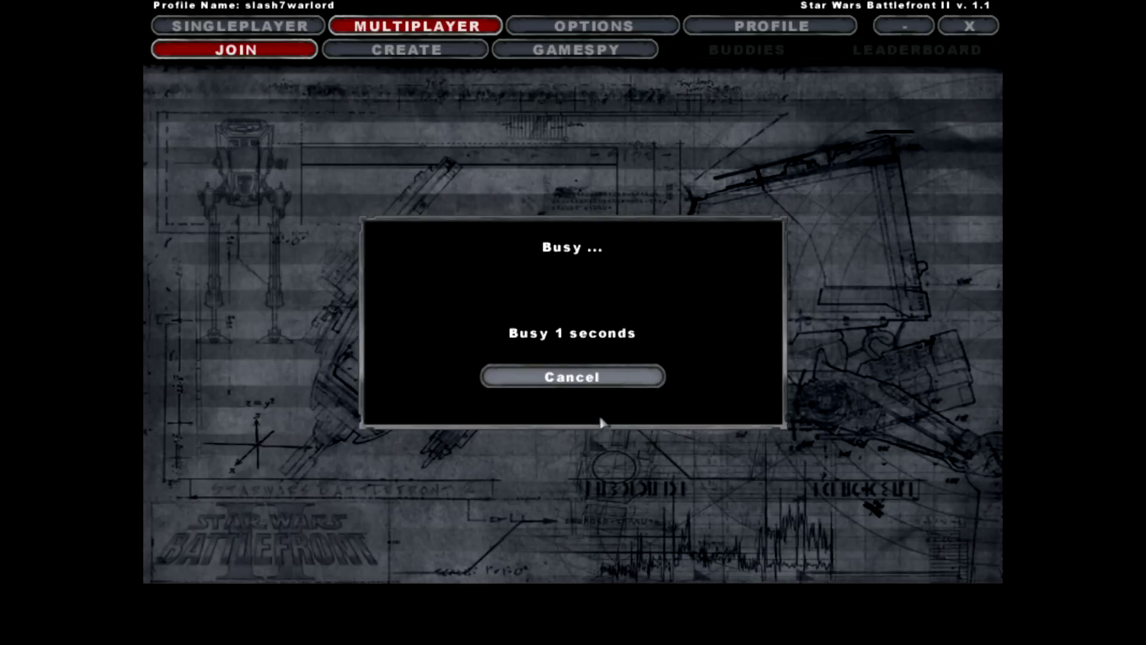